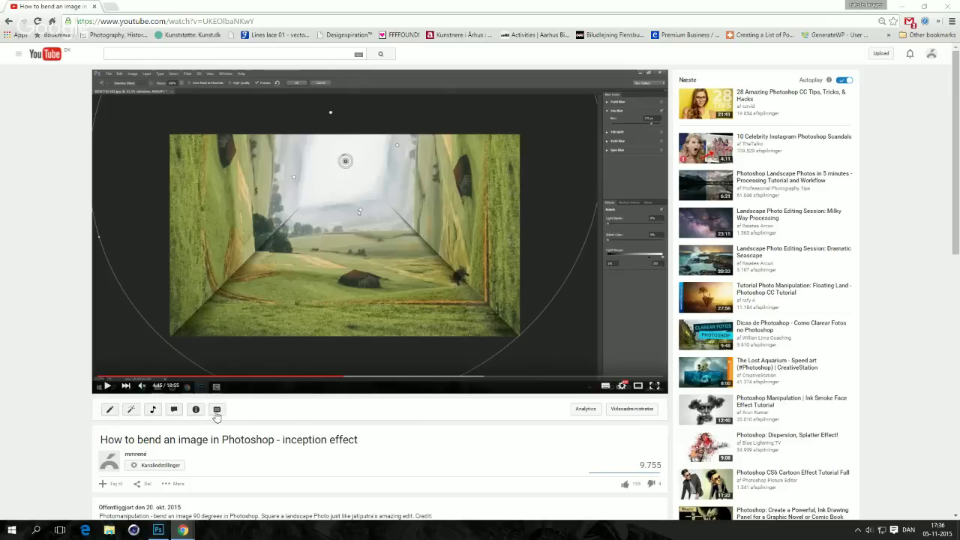
# Step: Switch from the YouTube tutorial to the Photoshop document with the blue square
pyautogui.click(165, 533)
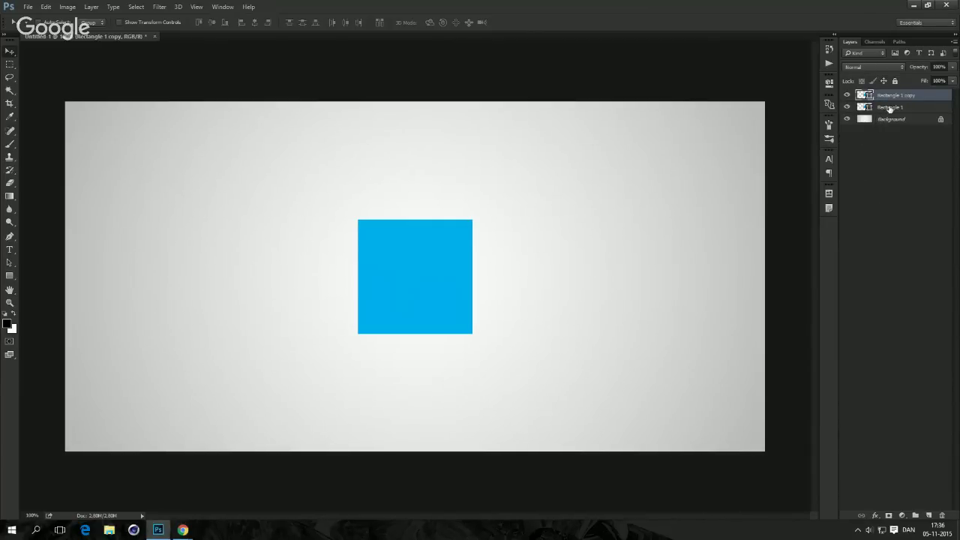
# Step: Duplicate the blue square layer and rasterize the original Rectangle 1
pyautogui.hotkey('ctrl', 'j')
pyautogui.click(866, 107)
pyautogui.rightClick(868, 109)
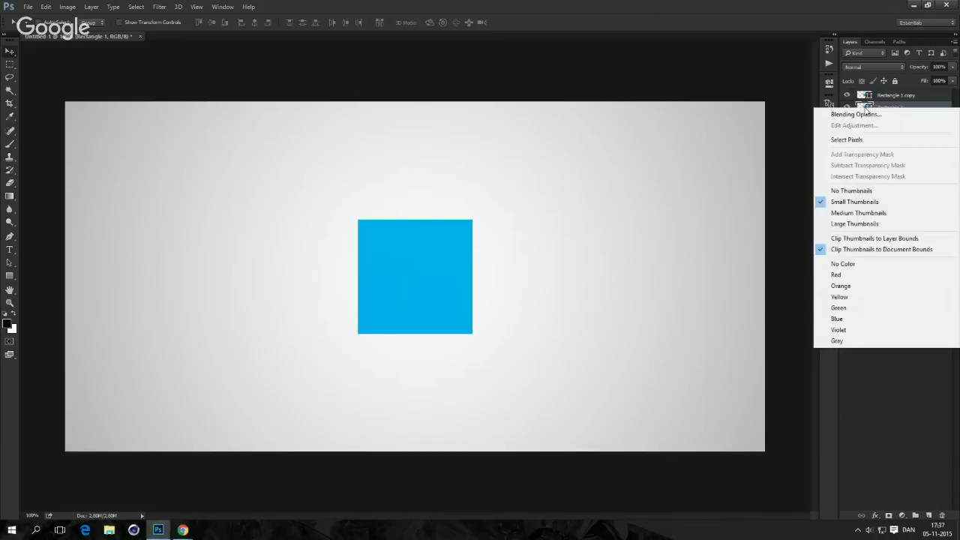
pyautogui.rightClick(896, 109)
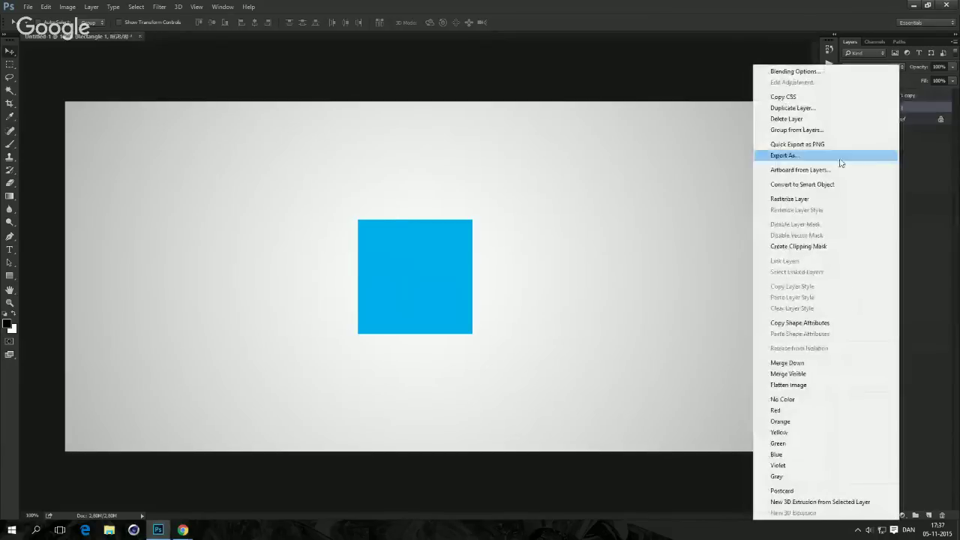
pyautogui.click(795, 198)
# Step: Try darkening a moved copy, then cancel and settle Rectangle 1 back behind the copy
pyautogui.moveTo(435, 262); pyautogui.dragTo(322, 271)
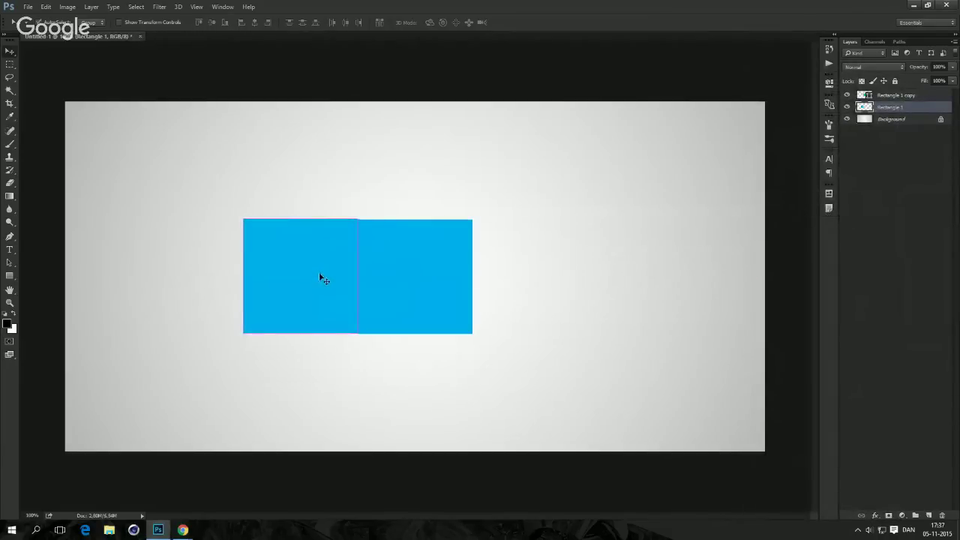
pyautogui.hotkey('ctrl', 'u')
pyautogui.moveTo(695, 267); pyautogui.dragTo(646, 267)
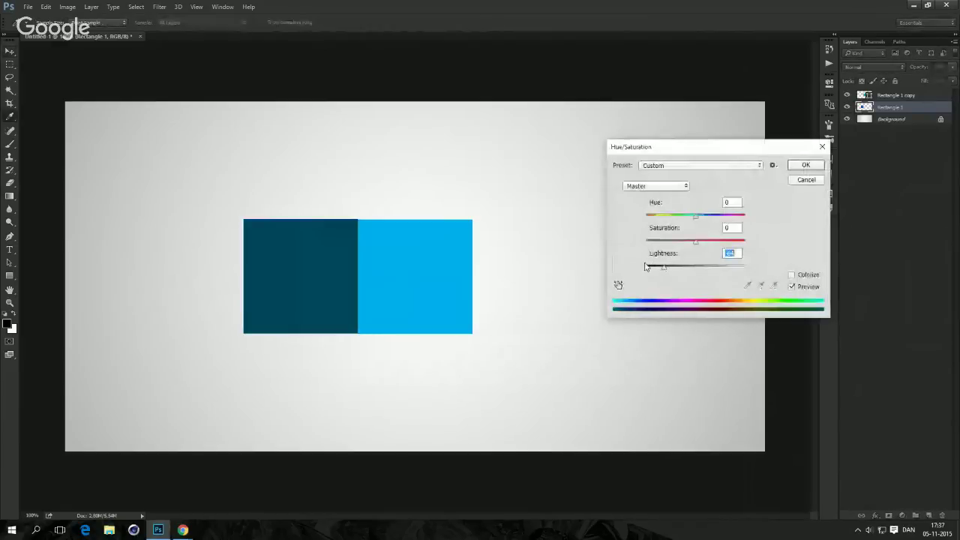
pyautogui.click(801, 178)
pyautogui.hotkey('ctrl', 'z')
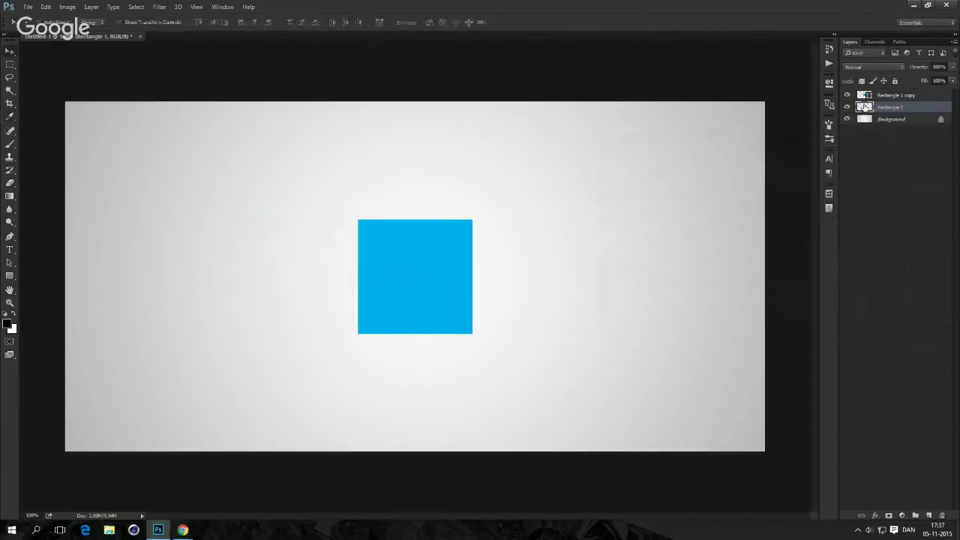
pyautogui.moveTo(482, 253); pyautogui.dragTo(505, 252)
# Step: Distort Rectangle 1 into a flat wedge stretching left from the square's base and commit
pyautogui.hotkey('ctrl', 't')
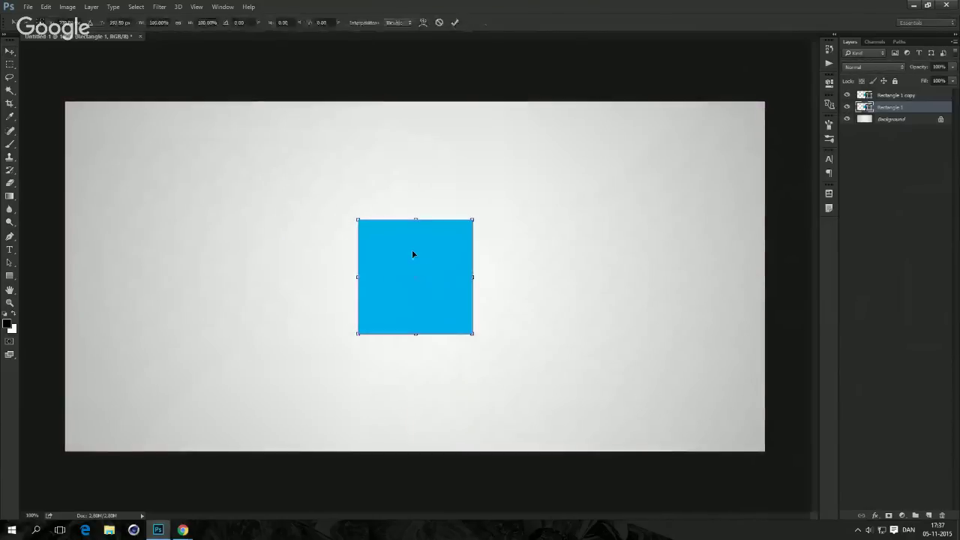
pyautogui.rightClick(412, 249)
pyautogui.click(439, 304)
pyautogui.moveTo(358, 219); pyautogui.dragTo(211, 316)
pyautogui.moveTo(472, 220); pyautogui.dragTo(158, 315)
pyautogui.moveTo(238, 289); pyautogui.dragTo(242, 312)
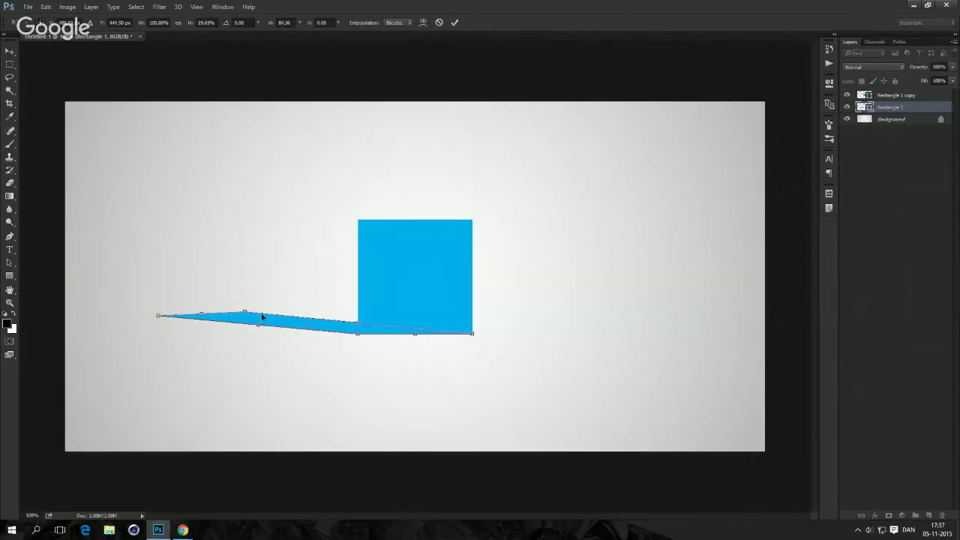
pyautogui.moveTo(245, 314)
pyautogui.mouseDown()
pyautogui.moveTo(270, 311)
pyautogui.moveTo(261, 310)
pyautogui.mouseUp()
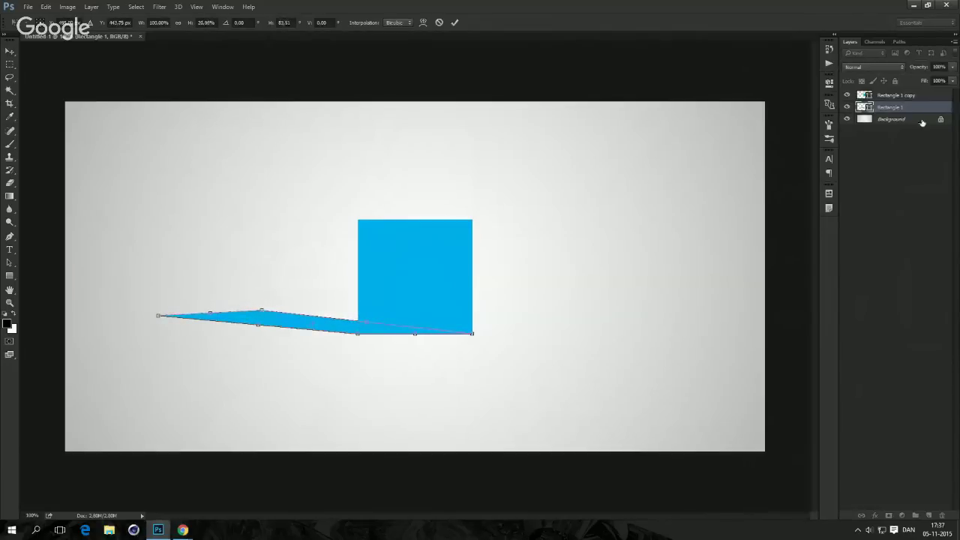
pyautogui.click(454, 23)
# Step: Rasterize the wedge and make it black with Lightness -100
pyautogui.rightClick(892, 114)
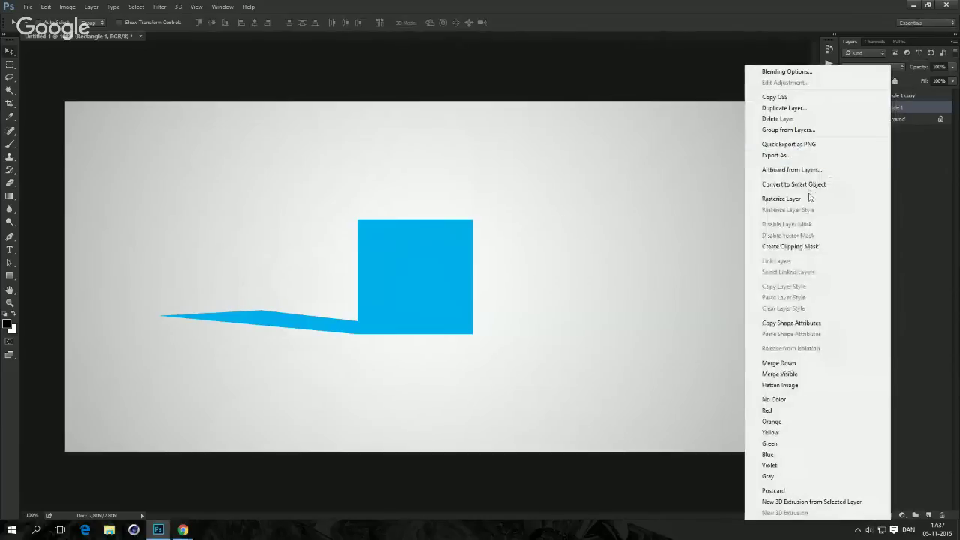
pyautogui.click(808, 198)
pyautogui.hotkey('ctrl', 'u')
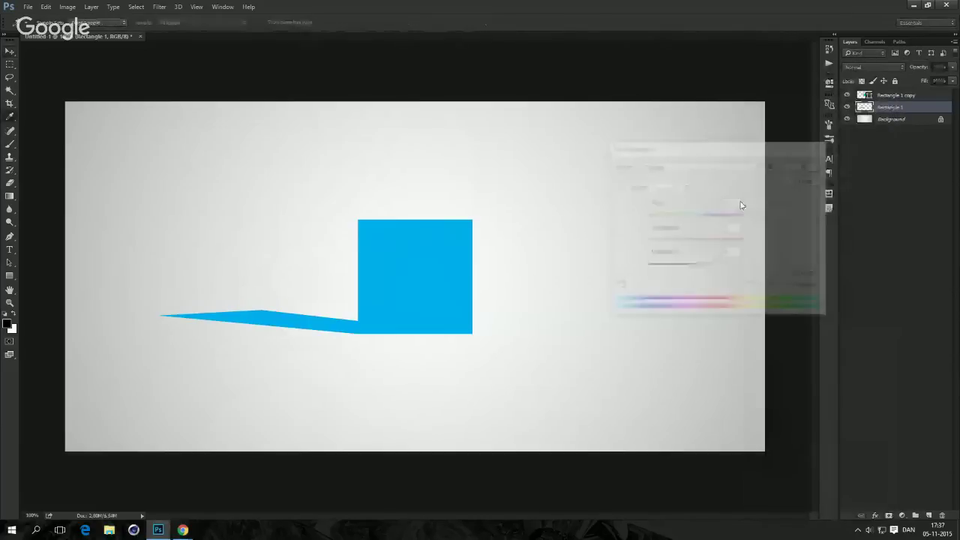
pyautogui.click(645, 267)
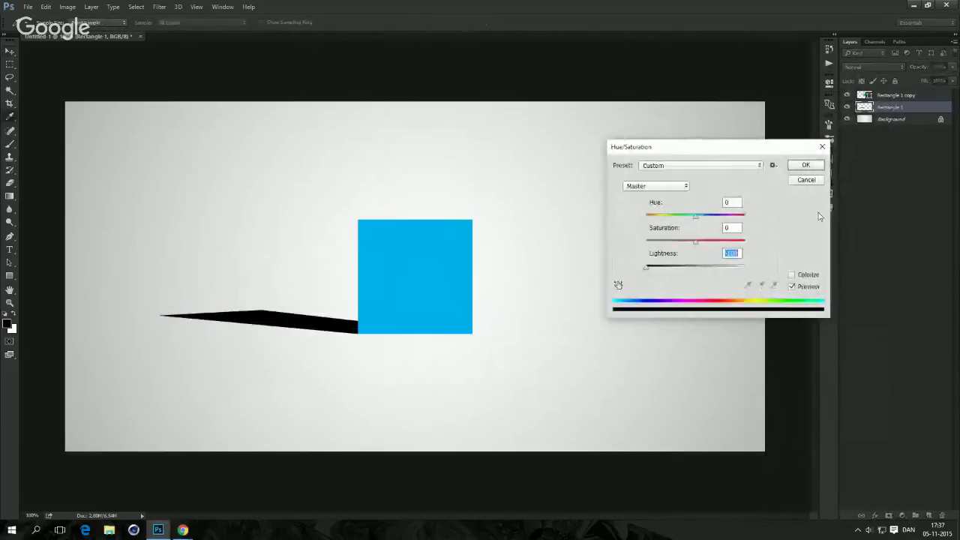
pyautogui.press('Return')
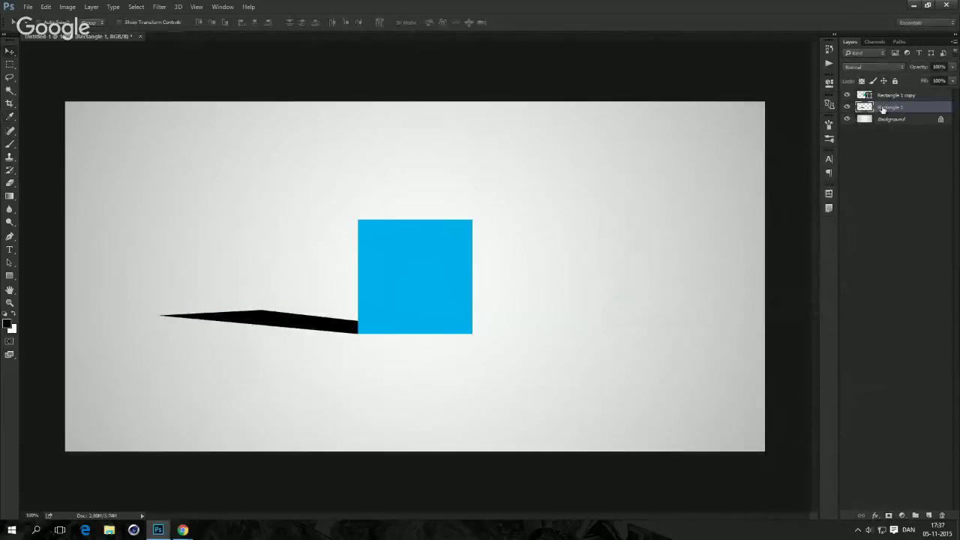
# Step: Duplicate the black wedge and name the copy 'shadows with cc'
pyautogui.hotkey('ctrl', 'j')
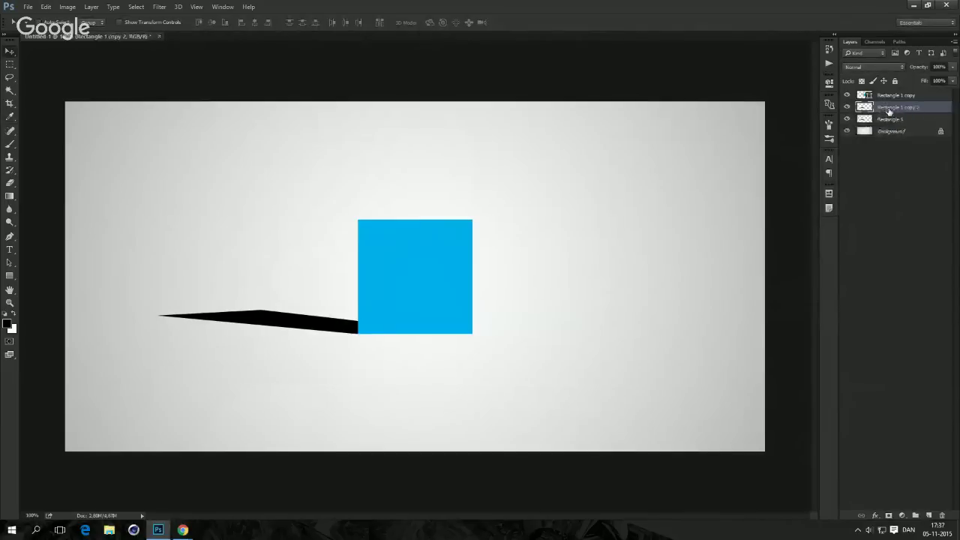
pyautogui.doubleClick(892, 108)
pyautogui.write('shadows with cc')
pyautogui.press('Return')
# Step: Rename the original wedge layer 'shadows below cc', then select 'shadows with cc'
pyautogui.click(911, 118)
pyautogui.doubleClick(907, 119)
pyautogui.write('shadows below cc')
pyautogui.press('Return')
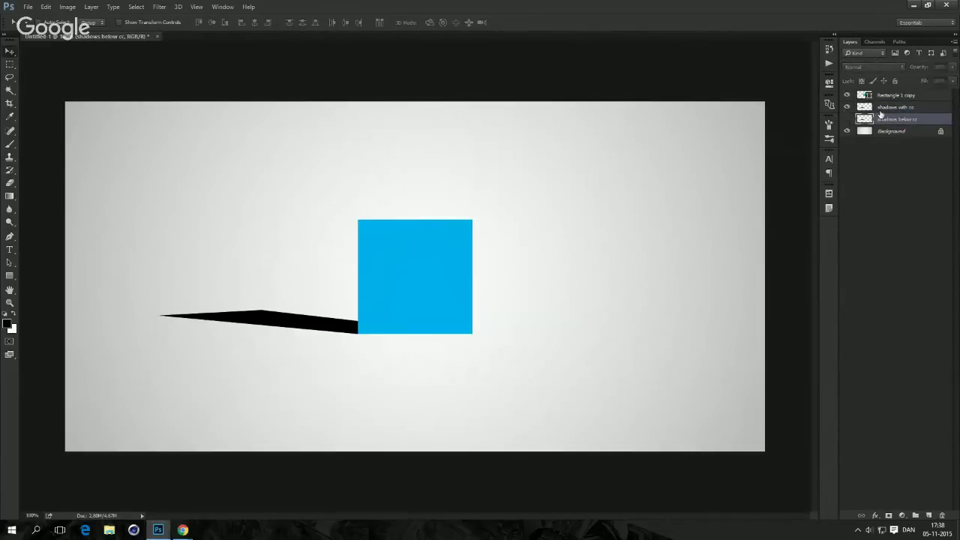
pyautogui.click(881, 110)
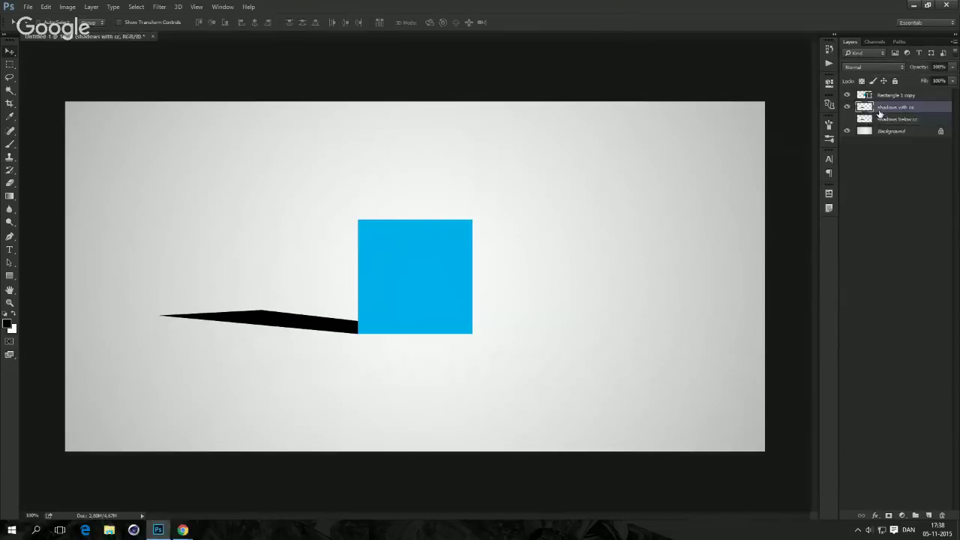
# Step: Apply a Tilt-Shift blur centred at the shadow's base so its left tip softens
pyautogui.click(159, 7)
pyautogui.moveTo(174, 126)
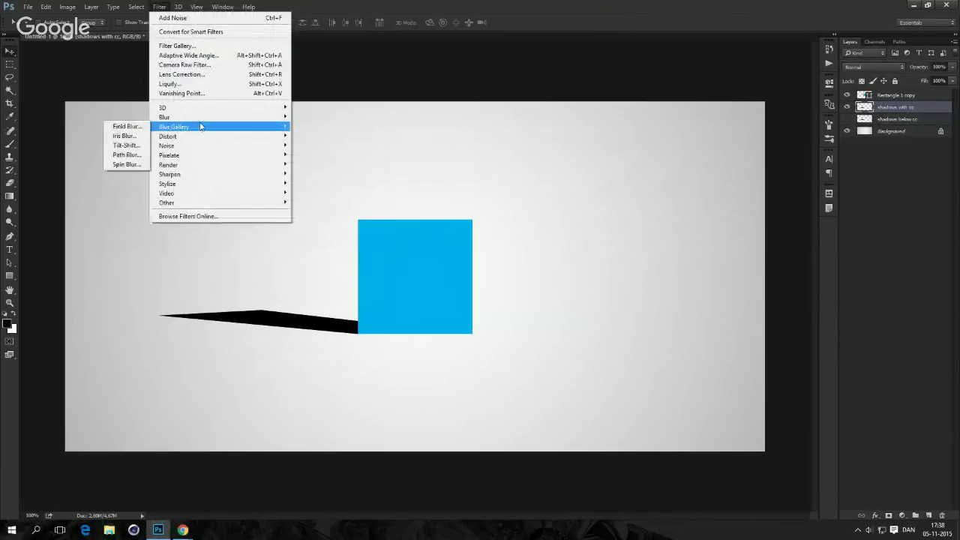
pyautogui.click(131, 145)
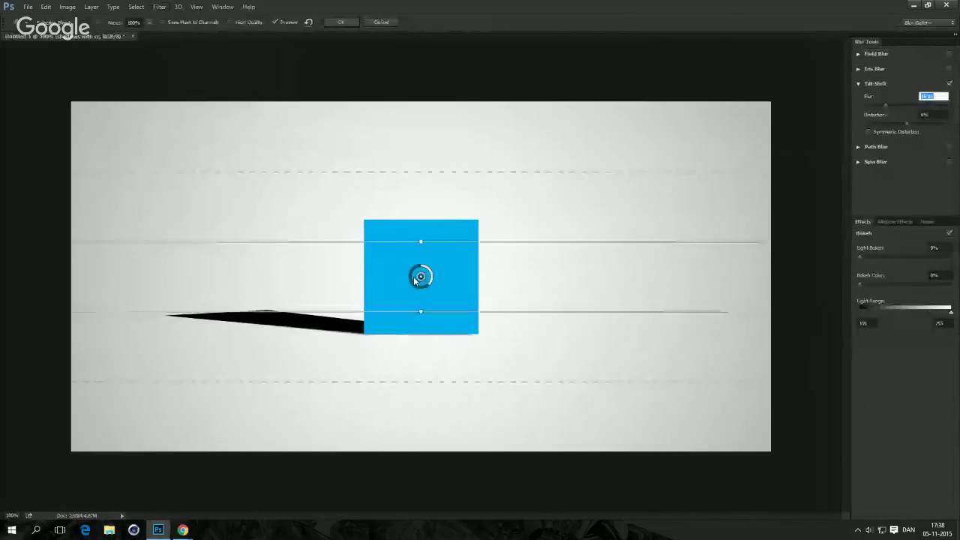
pyautogui.moveTo(421, 276); pyautogui.dragTo(382, 328)
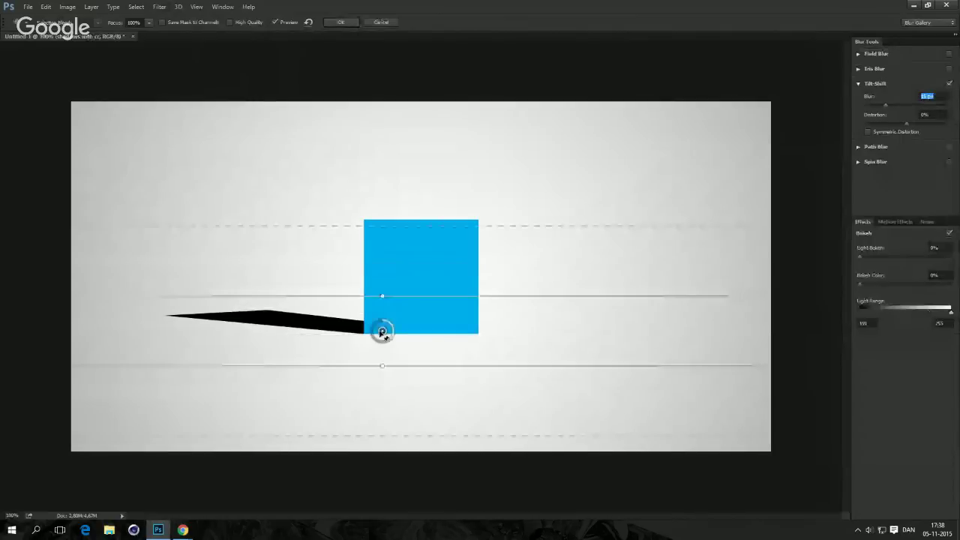
pyautogui.moveTo(381, 294); pyautogui.dragTo(161, 295)
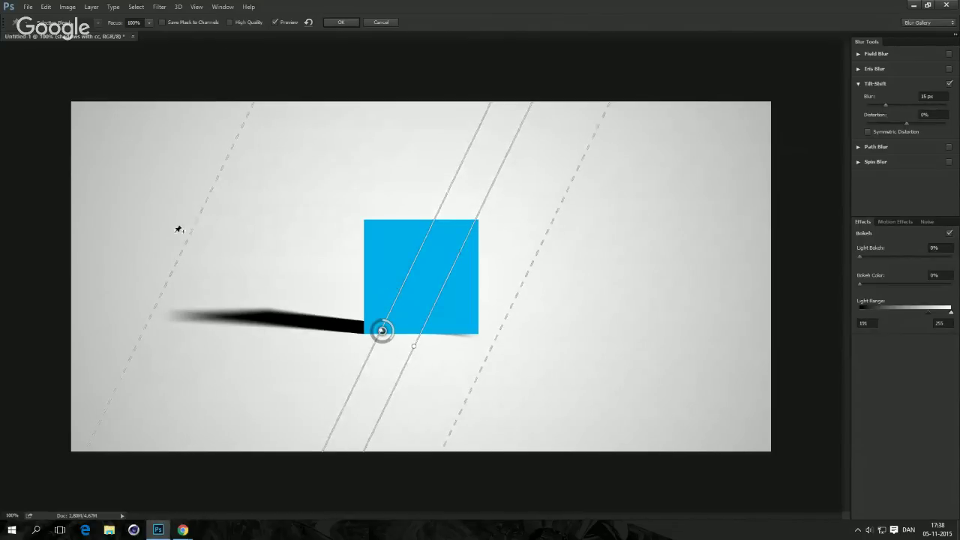
pyautogui.moveTo(187, 240); pyautogui.dragTo(208, 253)
pyautogui.click(336, 22)
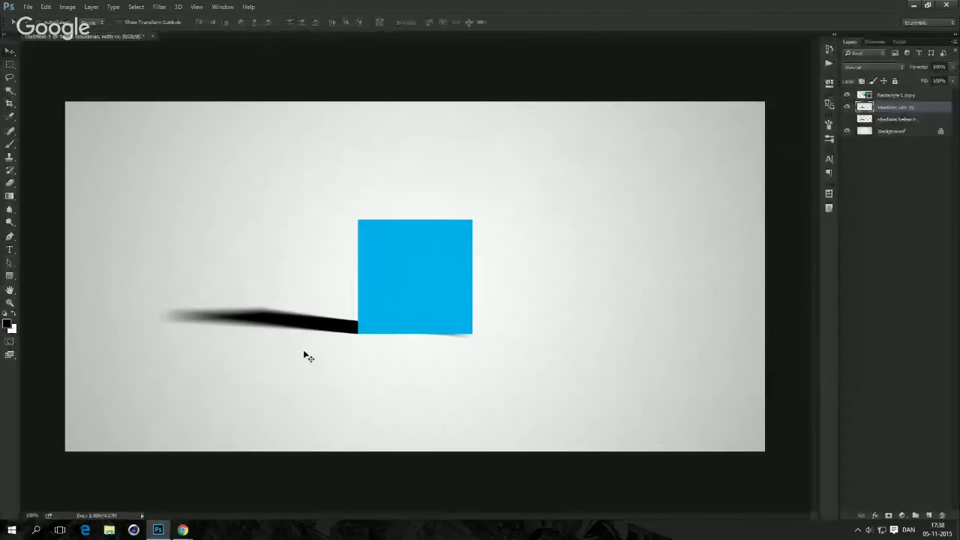
# Step: Mask 'shadows with cc', painting black at 60% over its left part, then hide the layer
pyautogui.press('b')
pyautogui.moveTo(454, 334)
pyautogui.mouseDown()
pyautogui.moveTo(435, 334)
pyautogui.moveTo(457, 337)
pyautogui.mouseUp()
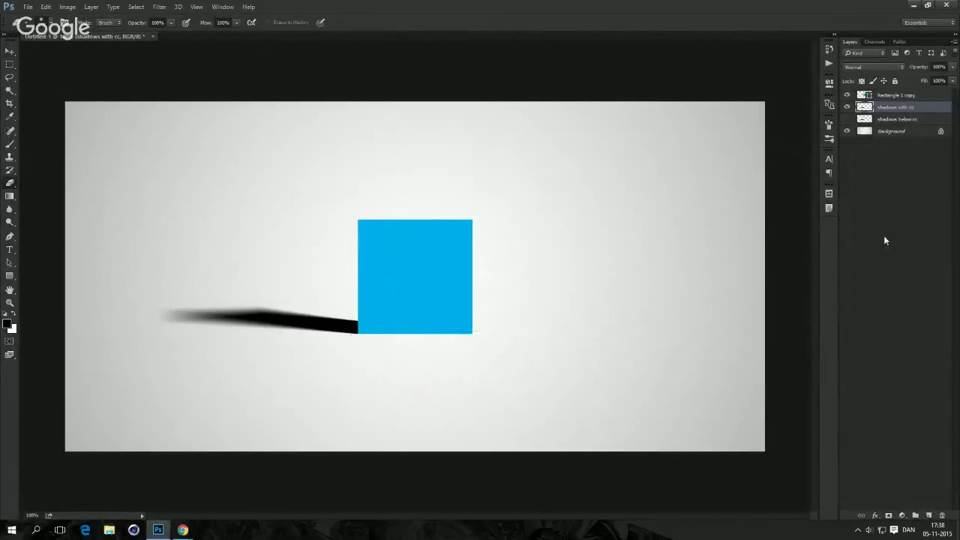
pyautogui.click(888, 516)
pyautogui.press('b')
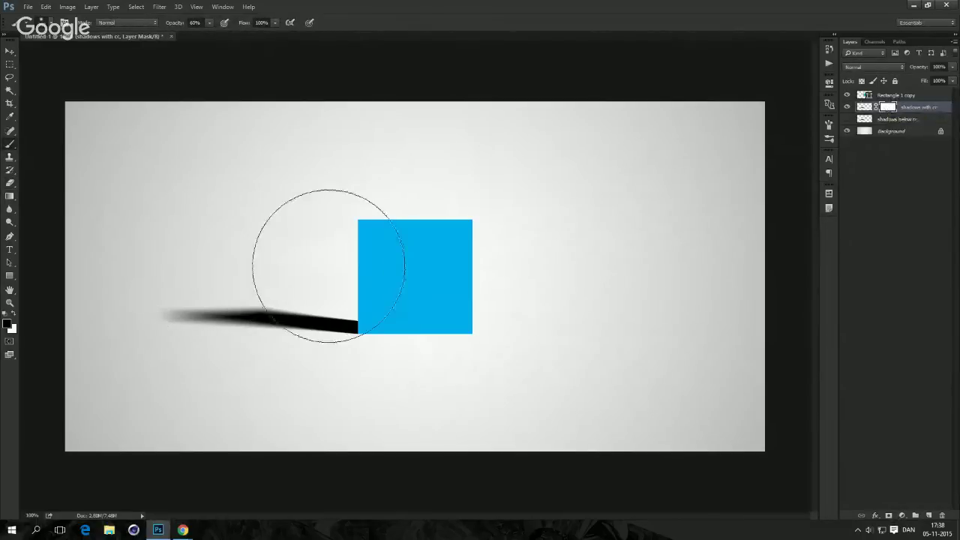
pyautogui.keyDown('alt'); pyautogui.rightClick(242, 258); pyautogui.keyUp('alt')
pyautogui.moveTo(167, 283); pyautogui.dragTo(243, 251)
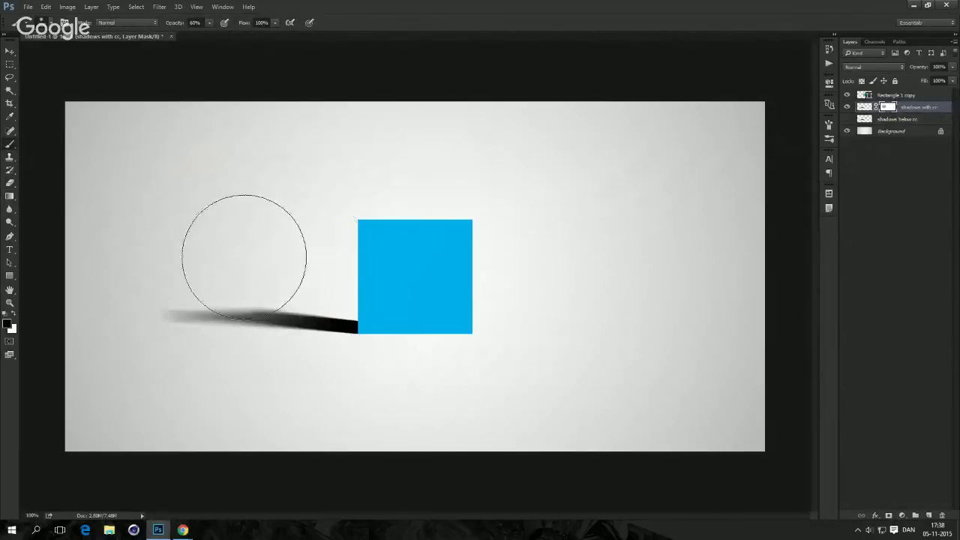
pyautogui.press('v')
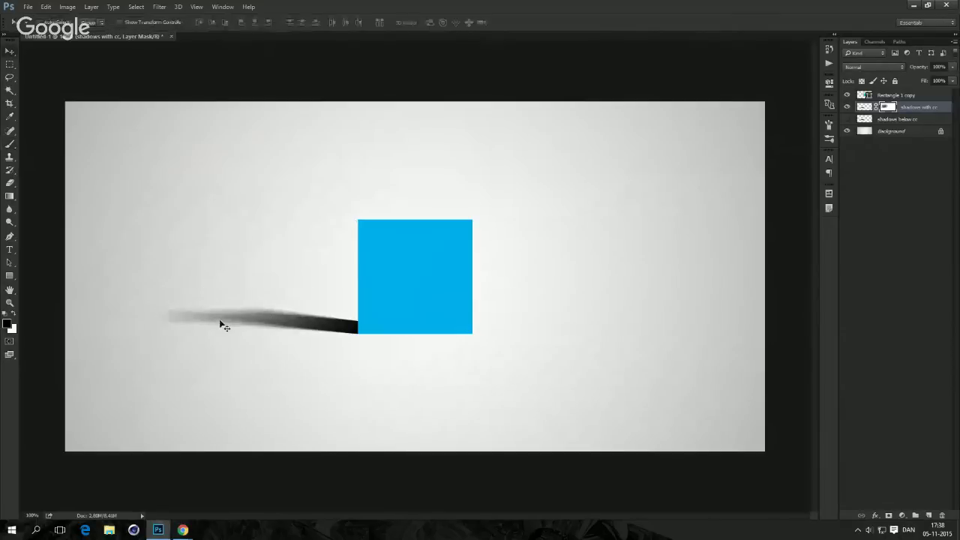
pyautogui.click(847, 107)
# Step: On 'shadows below cc', brush the left tip with the Blur tool, then undo it
pyautogui.click(900, 119)
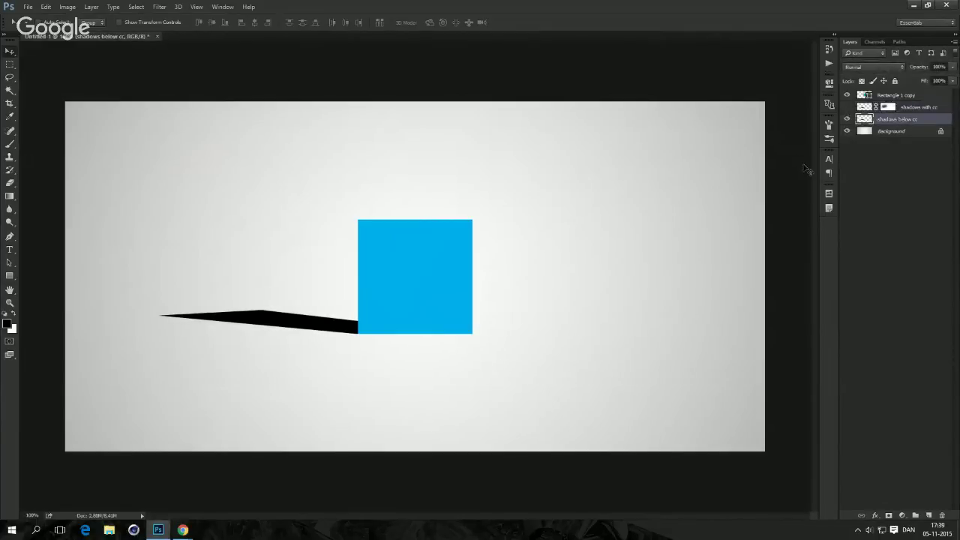
pyautogui.click(159, 7)
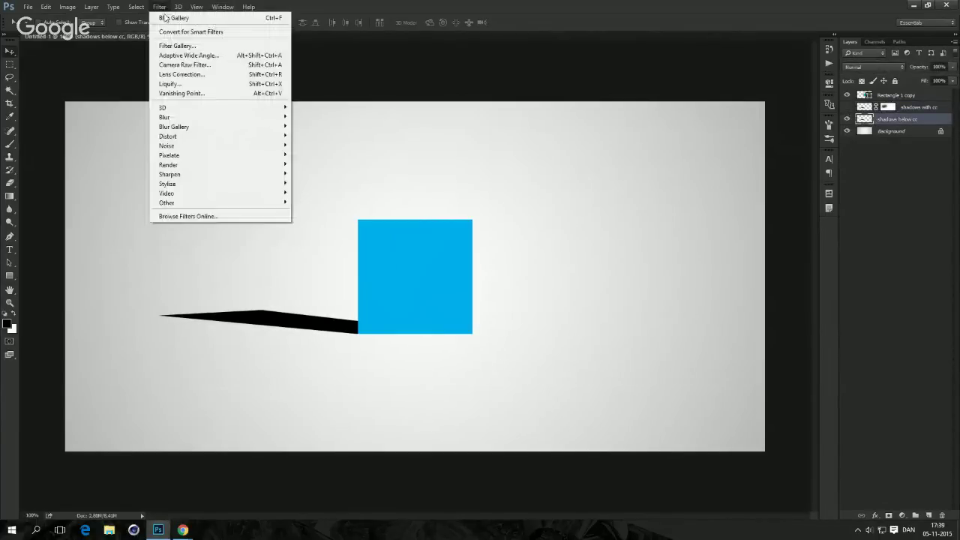
pyautogui.click(32, 221)
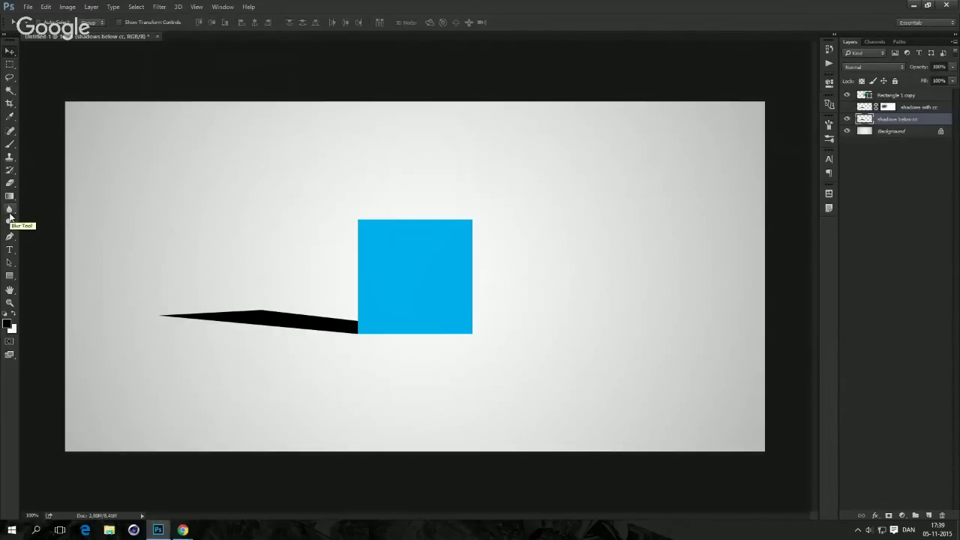
pyautogui.click(10, 214)
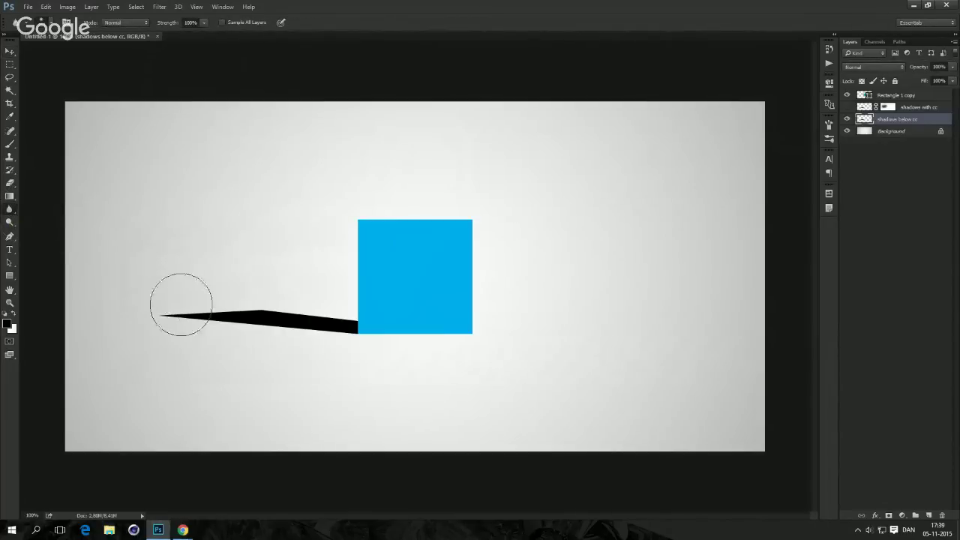
pyautogui.keyDown('alt'); pyautogui.rightClick(180, 257); pyautogui.keyUp('alt')
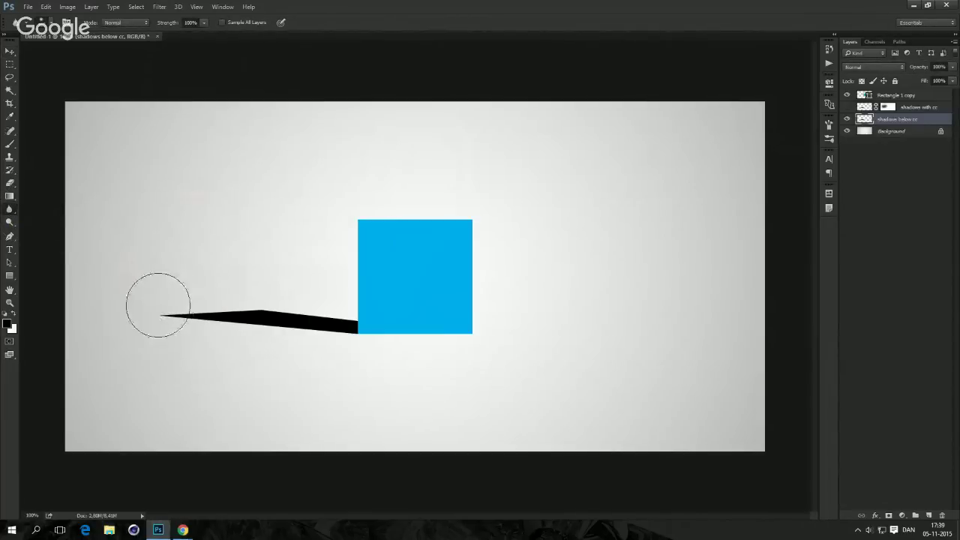
pyautogui.moveTo(180, 320)
pyautogui.mouseDown()
pyautogui.moveTo(194, 292)
pyautogui.moveTo(229, 269)
pyautogui.moveTo(218, 299)
pyautogui.moveTo(192, 317)
pyautogui.moveTo(204, 307)
pyautogui.moveTo(219, 317)
pyautogui.moveTo(280, 284)
pyautogui.moveTo(204, 335)
pyautogui.moveTo(270, 295)
pyautogui.moveTo(187, 315)
pyautogui.moveTo(288, 285)
pyautogui.moveTo(266, 353)
pyautogui.moveTo(308, 305)
pyautogui.moveTo(265, 299)
pyautogui.moveTo(149, 353)
pyautogui.moveTo(152, 328)
pyautogui.moveTo(203, 278)
pyautogui.moveTo(200, 319)
pyautogui.mouseUp()
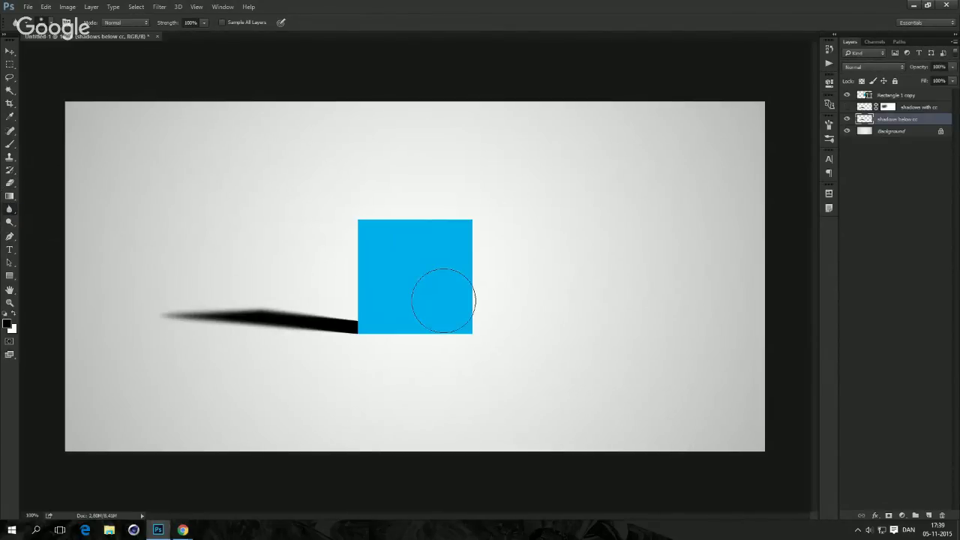
pyautogui.hotkey('ctrl', 'z')
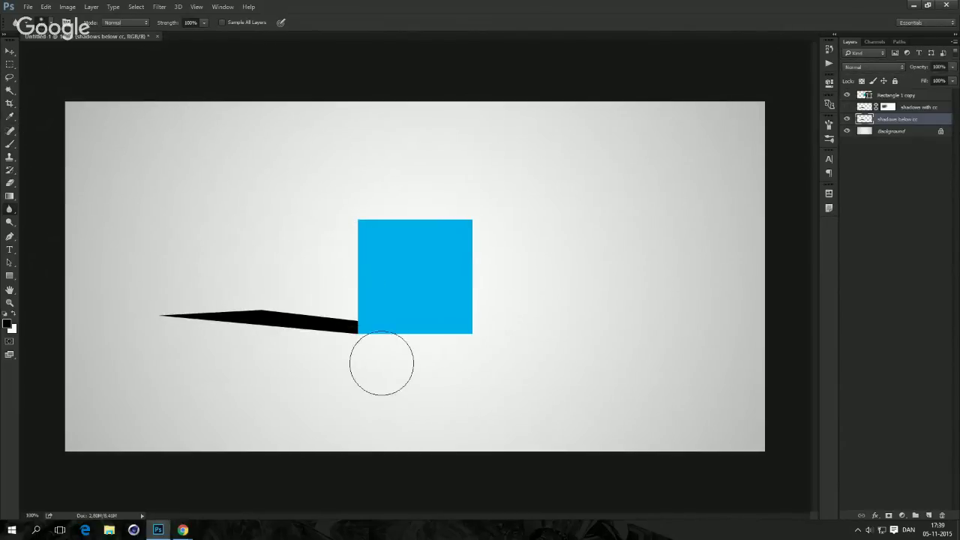
# Step: Pick the Lasso tool with a 20 px feather
pyautogui.click(9, 78)
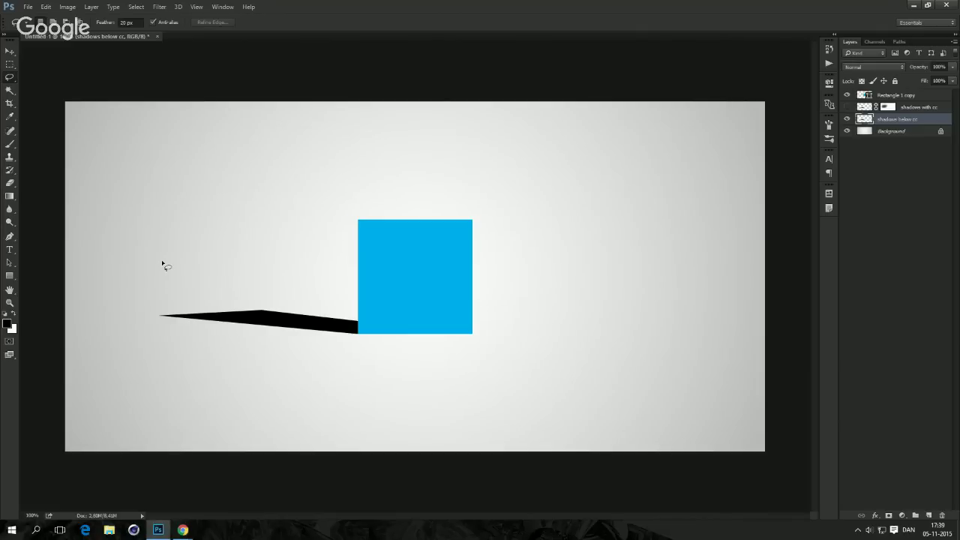
# Step: Lasso the shadow's left tip and apply a Gaussian Blur to it
pyautogui.moveTo(186, 279)
pyautogui.mouseDown()
pyautogui.moveTo(106, 309)
pyautogui.moveTo(101, 329)
pyautogui.moveTo(227, 324)
pyautogui.moveTo(285, 292)
pyautogui.moveTo(162, 275)
pyautogui.mouseUp()
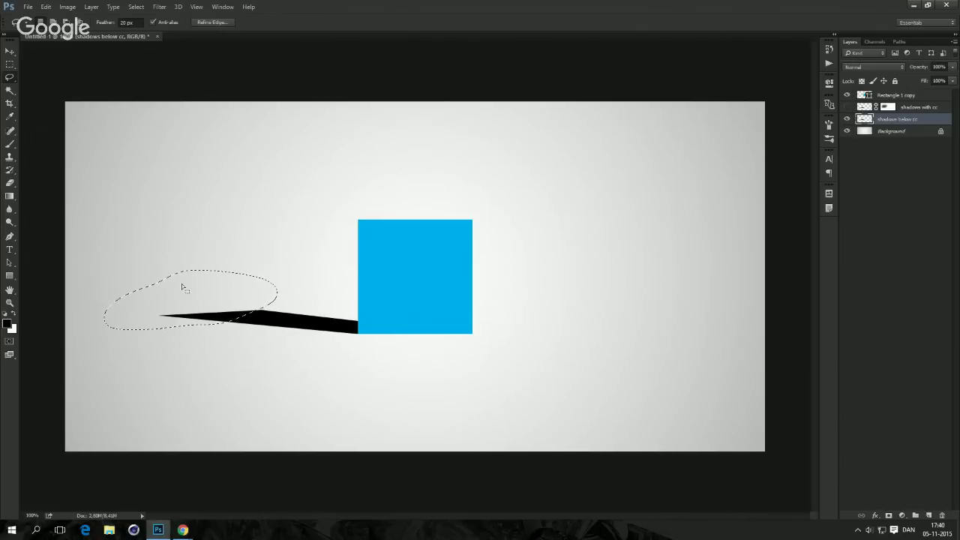
pyautogui.click(159, 7)
pyautogui.moveTo(169, 117)
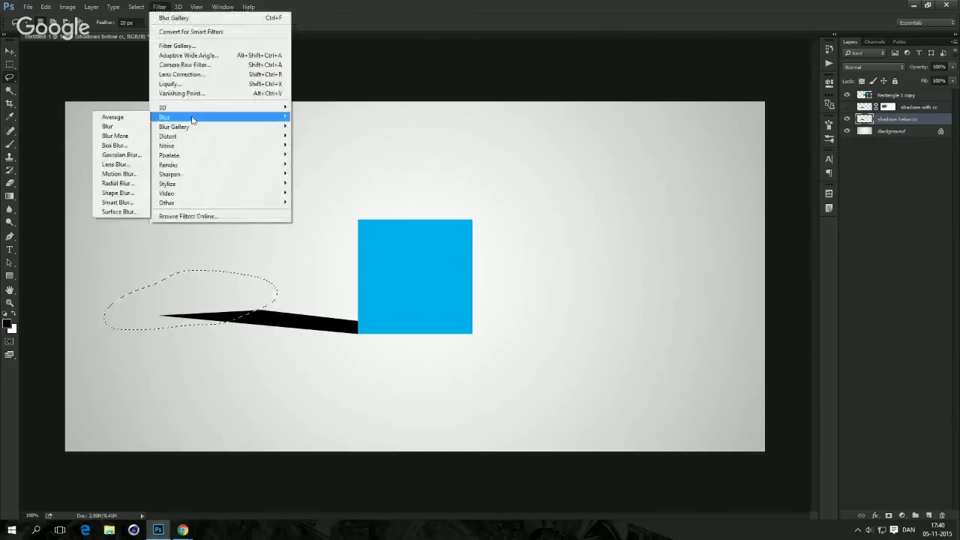
pyautogui.click(120, 155)
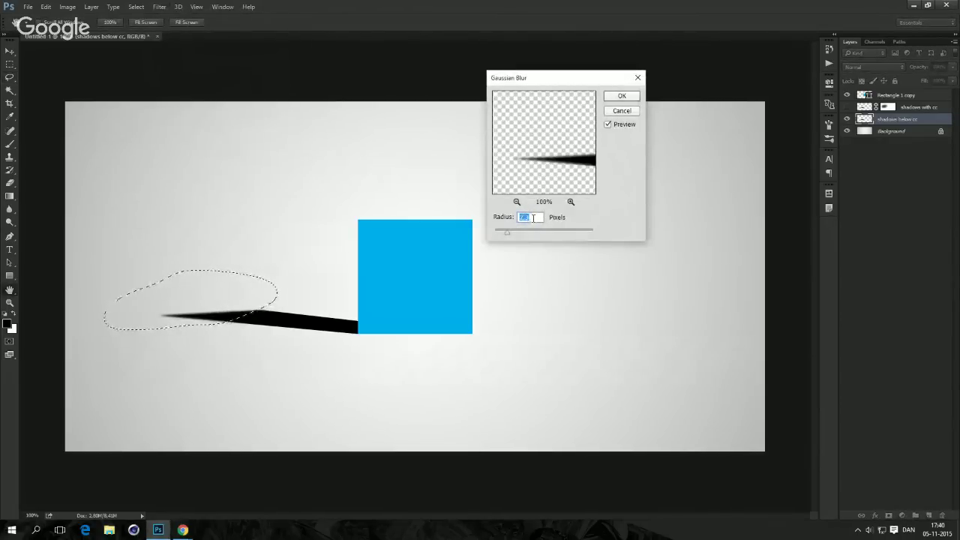
pyautogui.click(621, 98)
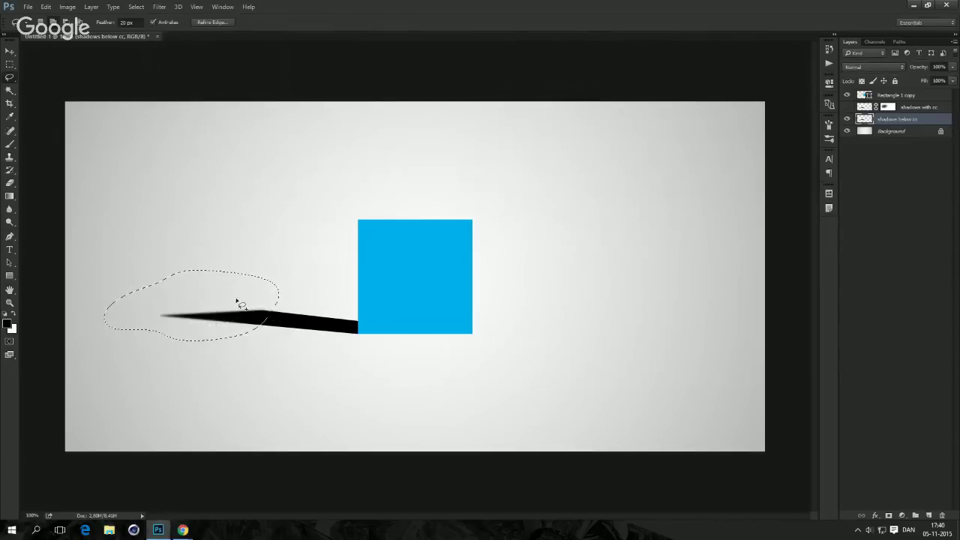
pyautogui.click(160, 7)
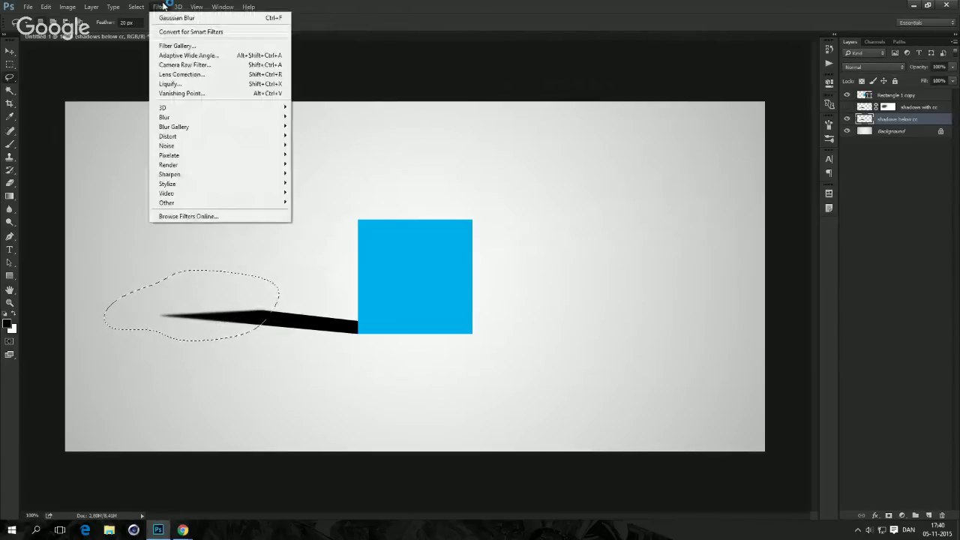
pyautogui.moveTo(174, 9)
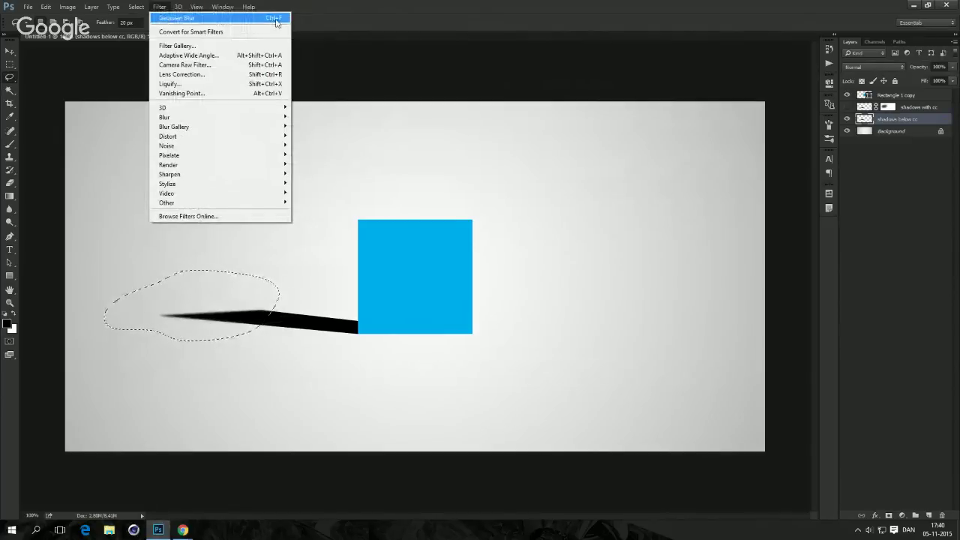
pyautogui.click(322, 19)
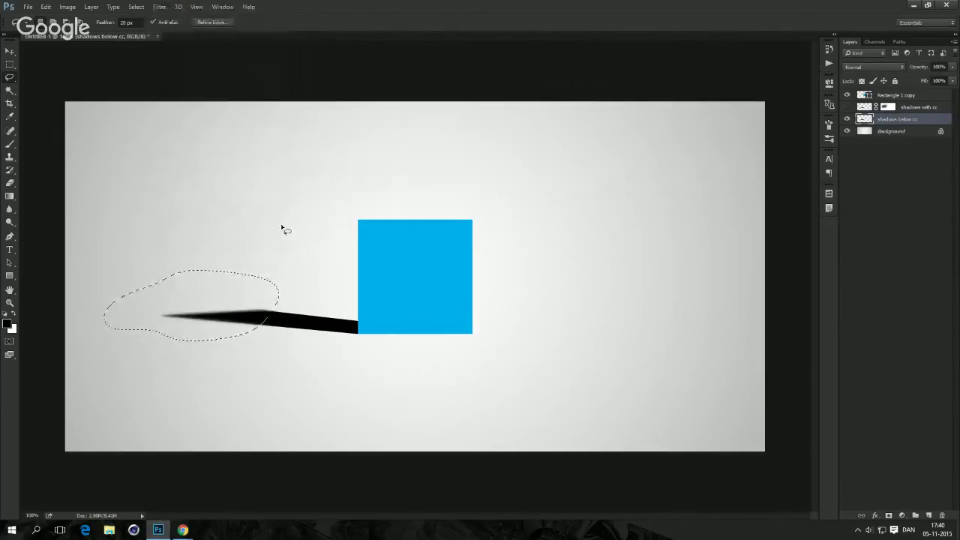
# Step: Lasso progressively larger areas of the shadow toward the square, then deselect
pyautogui.moveTo(165, 317); pyautogui.dragTo(157, 327)
pyautogui.moveTo(229, 341)
pyautogui.mouseDown()
pyautogui.moveTo(283, 311)
pyautogui.moveTo(274, 309)
pyautogui.mouseUp()
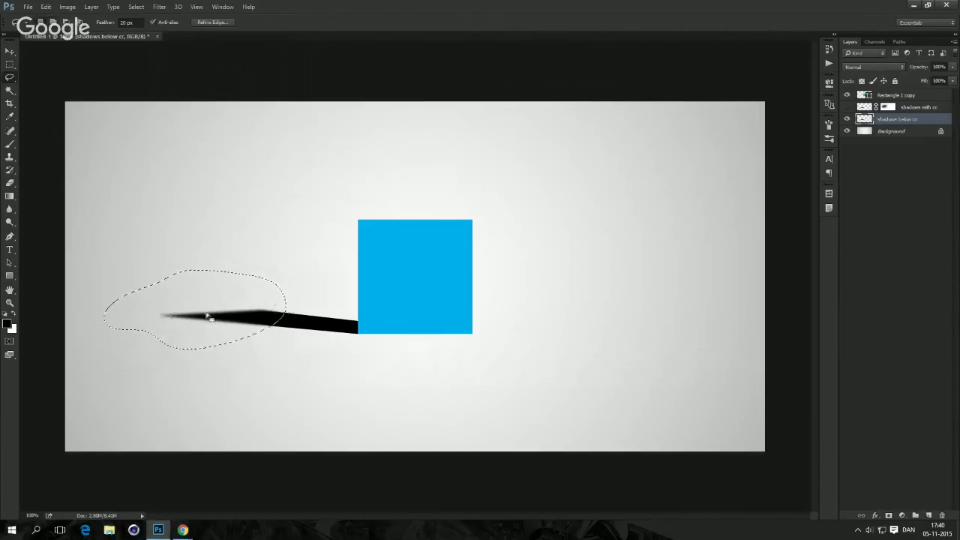
pyautogui.moveTo(189, 328)
pyautogui.mouseDown()
pyautogui.moveTo(243, 350)
pyautogui.moveTo(278, 335)
pyautogui.moveTo(297, 307)
pyautogui.moveTo(261, 350)
pyautogui.moveTo(301, 332)
pyautogui.moveTo(300, 309)
pyautogui.mouseUp()
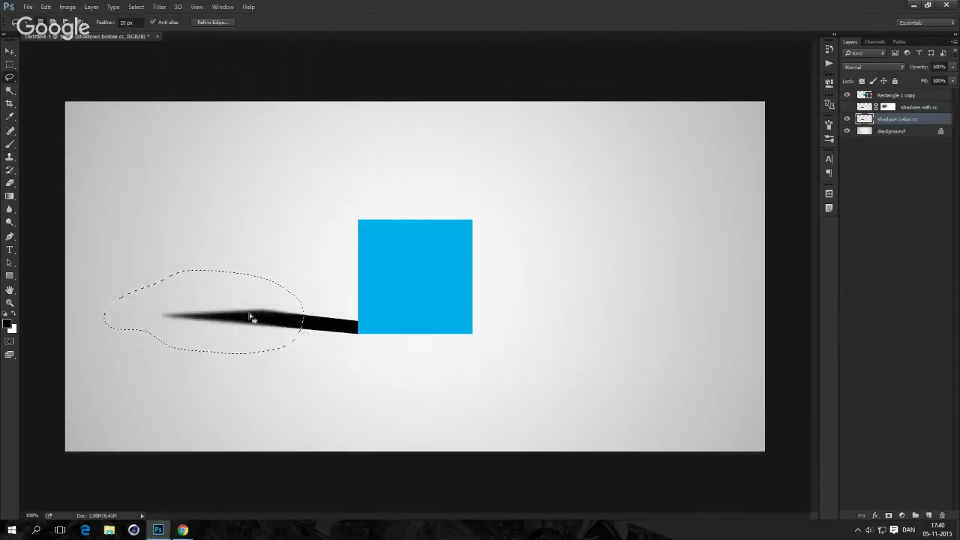
pyautogui.moveTo(245, 319)
pyautogui.mouseDown()
pyautogui.moveTo(232, 361)
pyautogui.moveTo(313, 330)
pyautogui.mouseUp()
pyautogui.moveTo(218, 345)
pyautogui.mouseDown()
pyautogui.moveTo(300, 365)
pyautogui.moveTo(252, 329)
pyautogui.moveTo(309, 332)
pyautogui.moveTo(248, 354)
pyautogui.moveTo(273, 327)
pyautogui.mouseUp()
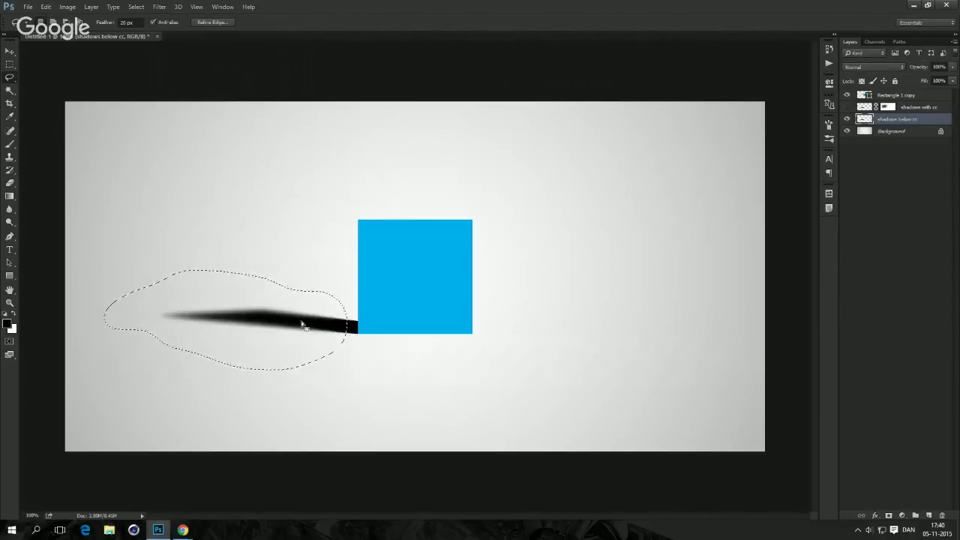
pyautogui.click(211, 330)
# Step: Mask the 'shadows below cc' layer and paint its far end at 60% opacity so it fades
pyautogui.click(889, 515)
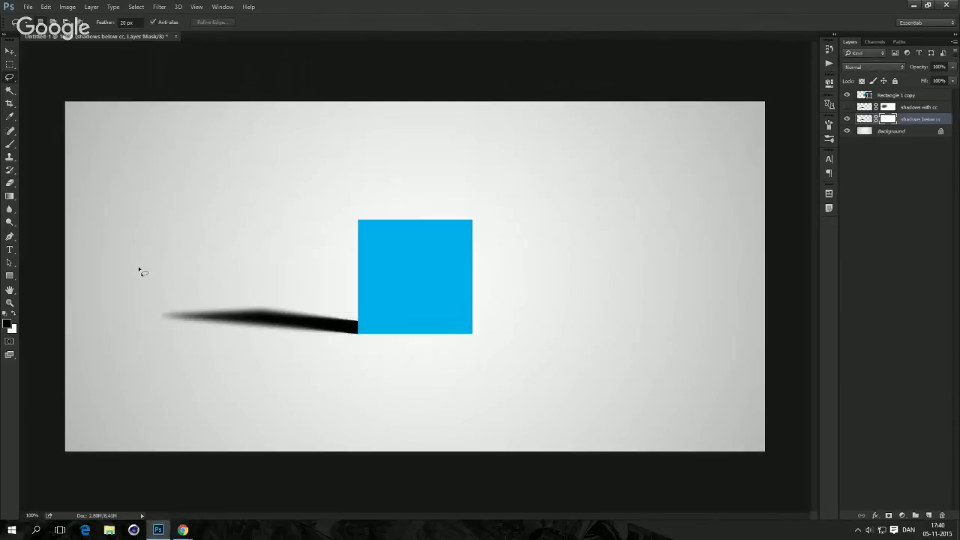
pyautogui.click(10, 144)
pyautogui.moveTo(124, 259); pyautogui.dragTo(135, 225)
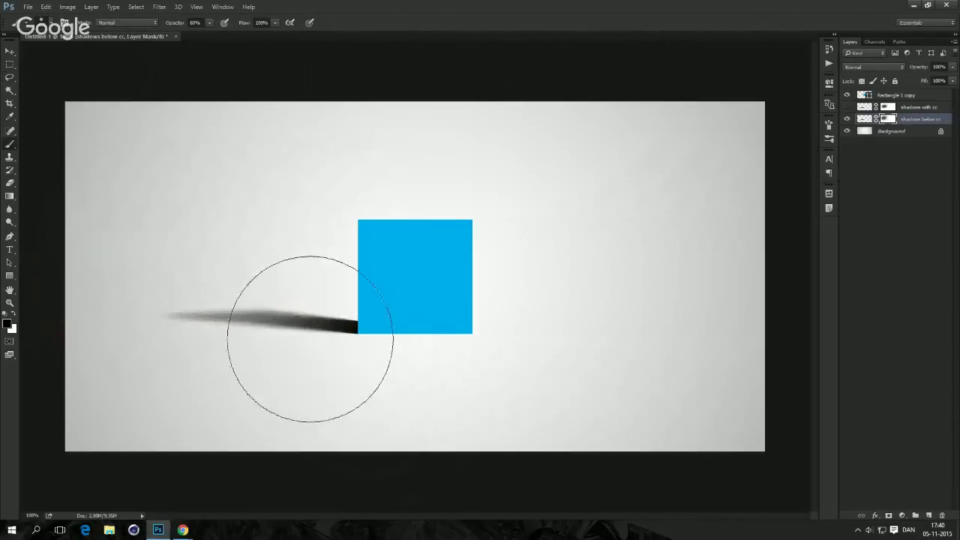
pyautogui.press('v')
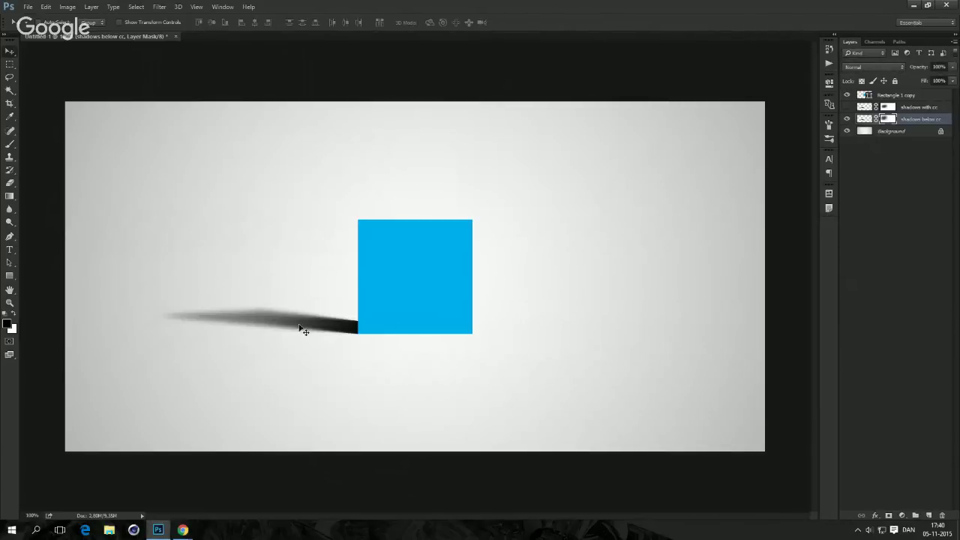
# Step: Group the Rectangle 1 copy layer with Ctrl+G, then merge it into one Group 1 layer
pyautogui.click(886, 95)
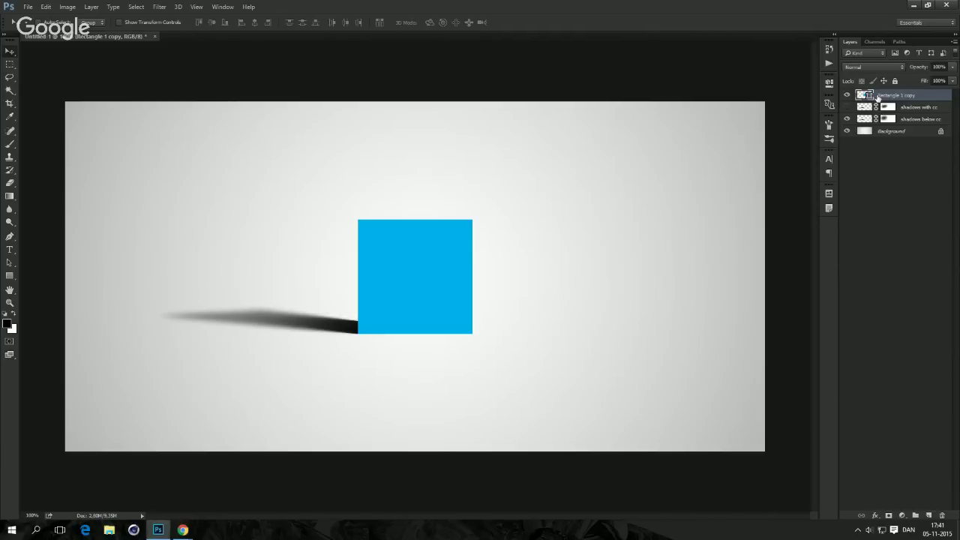
pyautogui.hotkey('ctrl', 'g')
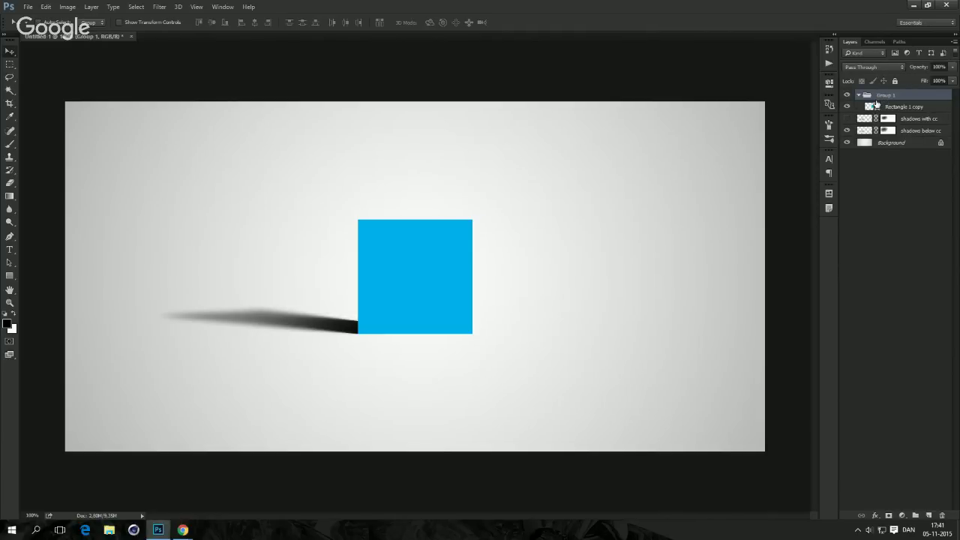
pyautogui.hotkey('ctrl', 'e')
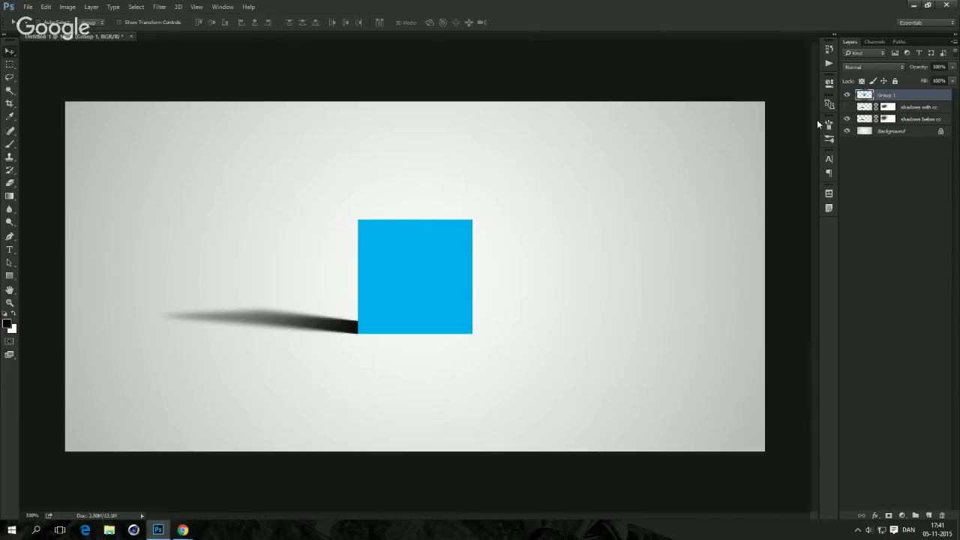
# Step: Select a band across the square's top and apply the Stylize > Wind filter to it
pyautogui.click(9, 66)
pyautogui.moveTo(324, 194); pyautogui.dragTo(495, 233)
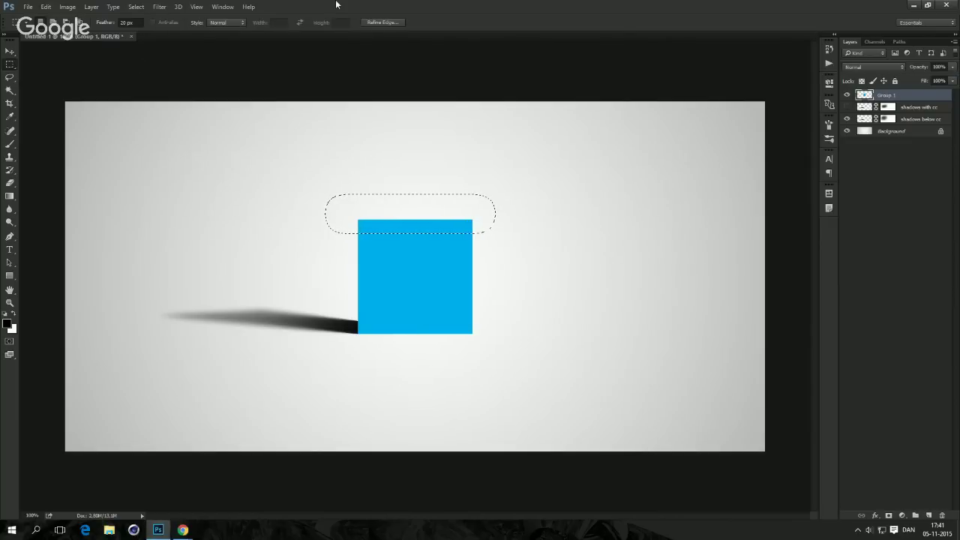
pyautogui.click(160, 7)
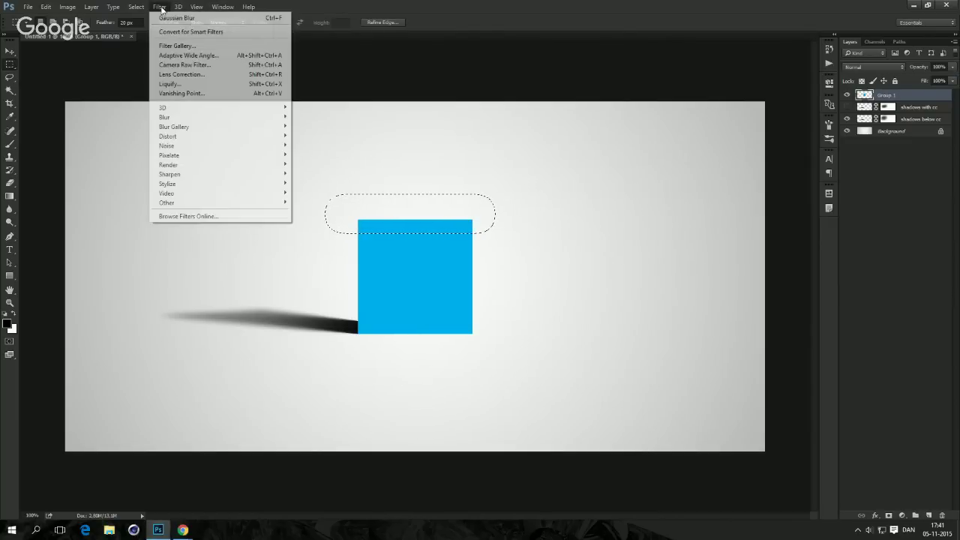
pyautogui.moveTo(229, 194)
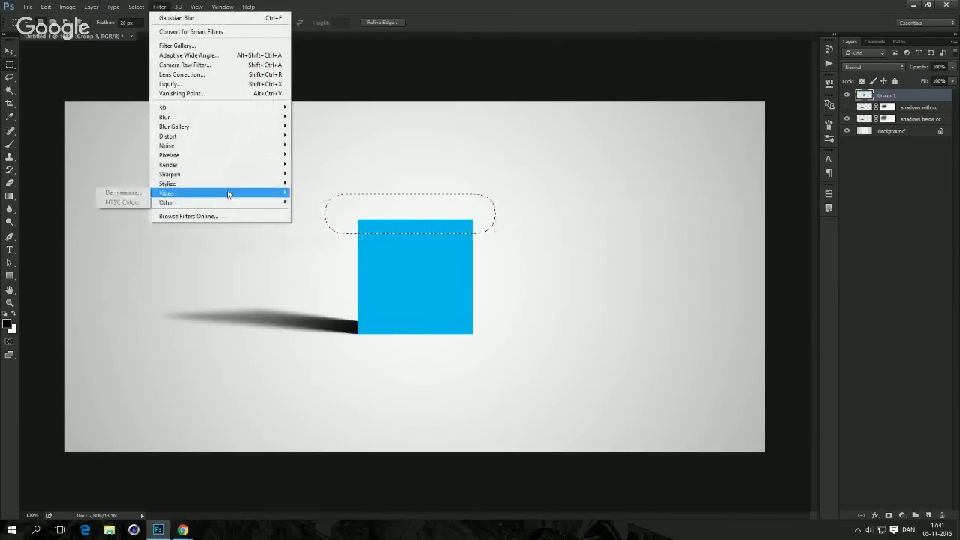
pyautogui.moveTo(189, 188)
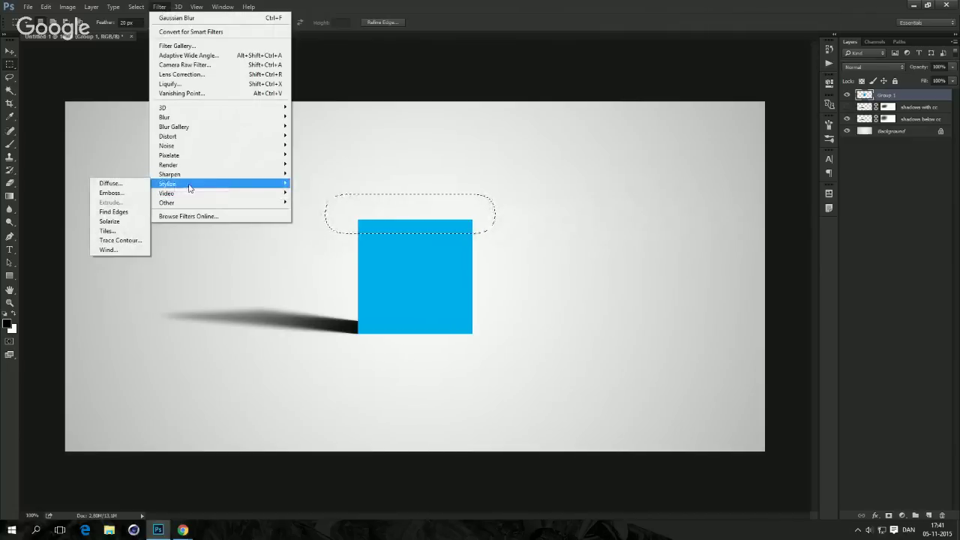
pyautogui.click(125, 249)
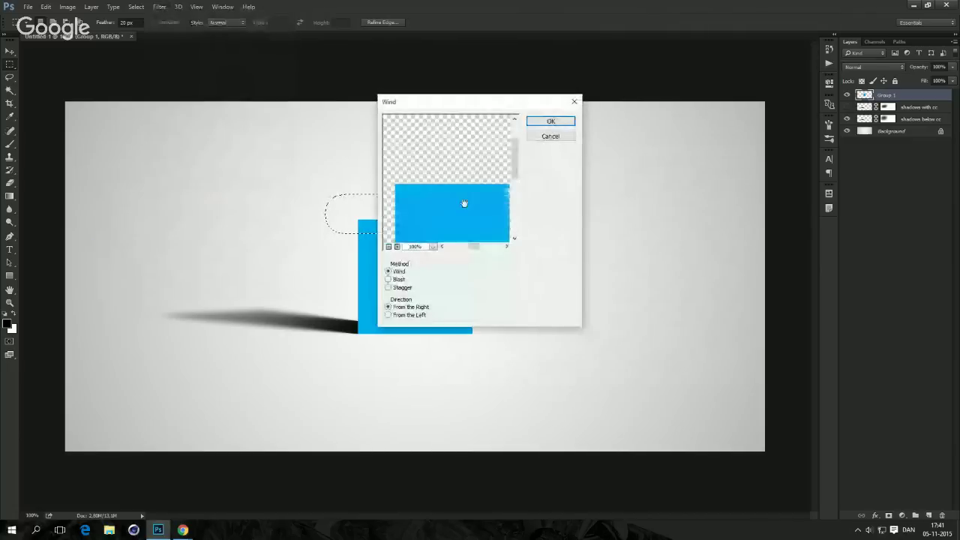
pyautogui.click(551, 122)
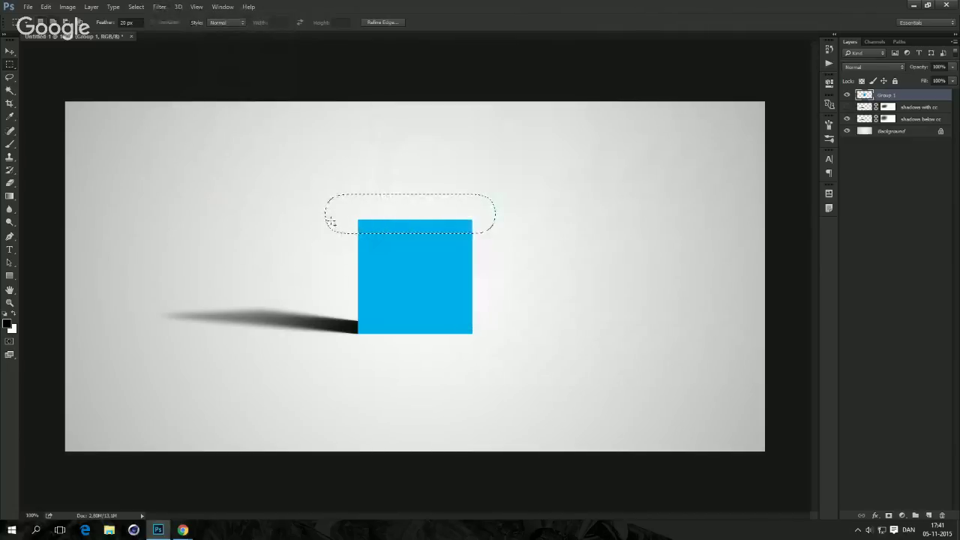
# Step: Reapply Wind to four successive bands down the square, then deselect and select its left edge
pyautogui.moveTo(331, 217)
pyautogui.mouseDown()
pyautogui.moveTo(409, 249)
pyautogui.moveTo(493, 247)
pyautogui.mouseUp()
pyautogui.hotkey('ctrl', 'f')
pyautogui.moveTo(331, 231)
pyautogui.mouseDown()
pyautogui.moveTo(377, 261)
pyautogui.moveTo(480, 271)
pyautogui.mouseUp()
pyautogui.hotkey('ctrl', 'f')
pyautogui.moveTo(317, 240)
pyautogui.mouseDown()
pyautogui.moveTo(501, 278)
pyautogui.moveTo(364, 272)
pyautogui.moveTo(488, 293)
pyautogui.mouseUp()
pyautogui.hotkey('ctrl', 'f')
pyautogui.hotkey('ctrl', 'f')
pyautogui.moveTo(325, 269)
pyautogui.mouseDown()
pyautogui.moveTo(486, 310)
pyautogui.moveTo(363, 300)
pyautogui.moveTo(489, 319)
pyautogui.moveTo(479, 331)
pyautogui.mouseUp()
pyautogui.hotkey('ctrl', 'f')
pyautogui.hotkey('ctrl', 'f')
pyautogui.hotkey('ctrl', 'd')
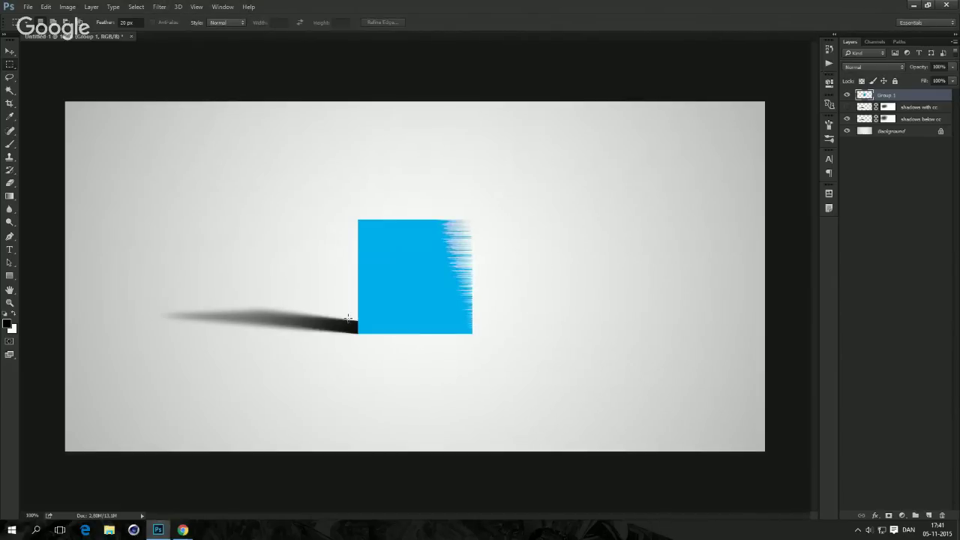
pyautogui.moveTo(324, 213); pyautogui.dragTo(366, 363)
# Step: Apply Add Noise to the selection at the square's left edge
pyautogui.click(159, 7)
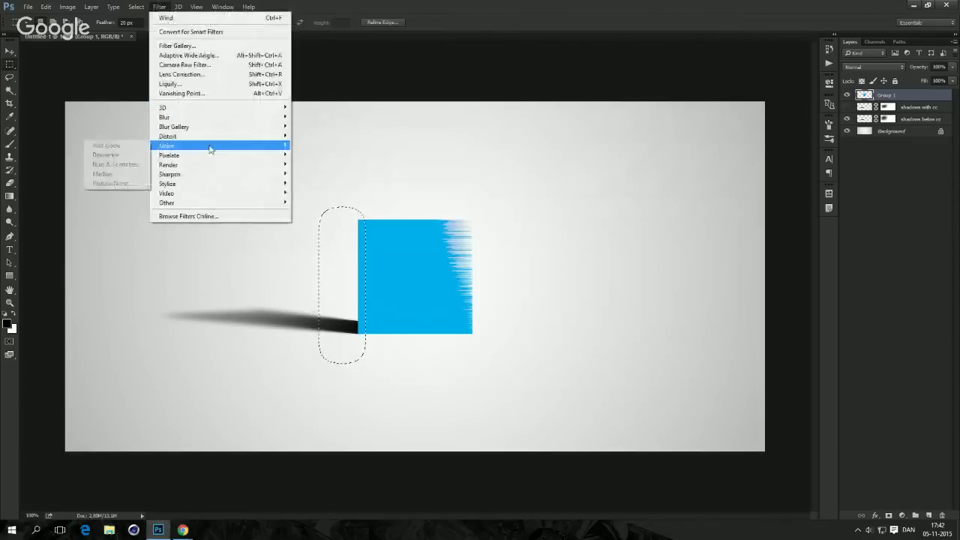
pyautogui.moveTo(163, 150)
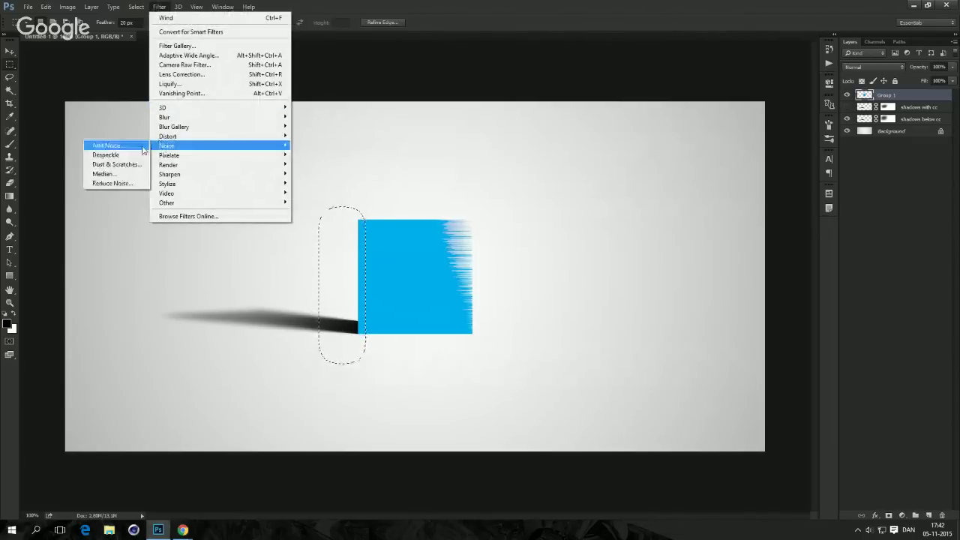
pyautogui.click(109, 145)
pyautogui.click(603, 124)
# Step: Enlarge and redraw the marquee selection over the square's left edge where the shadow meets it
pyautogui.press('m')
pyautogui.moveTo(285, 203); pyautogui.dragTo(376, 359)
pyautogui.moveTo(321, 192); pyautogui.dragTo(399, 385)
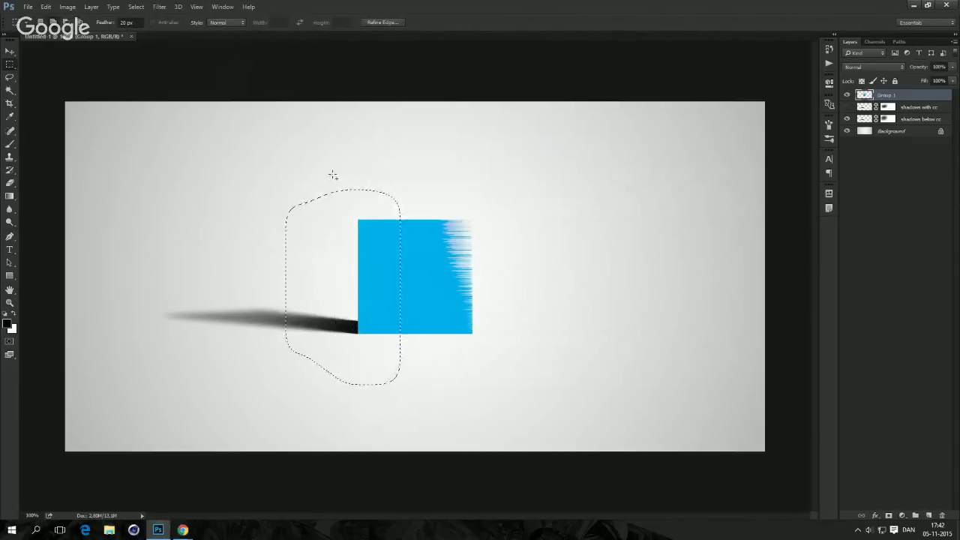
pyautogui.moveTo(334, 174); pyautogui.dragTo(411, 399)
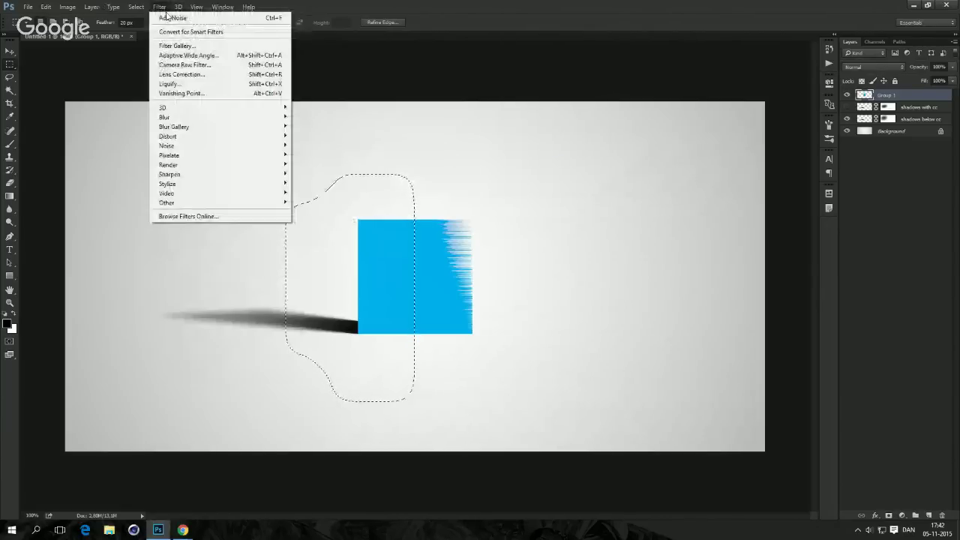
pyautogui.press('Escape')
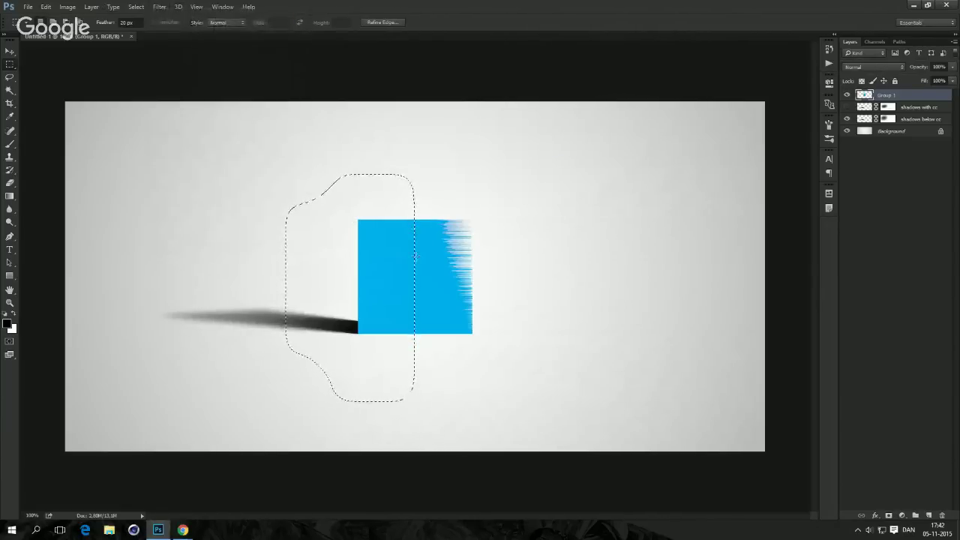
pyautogui.moveTo(331, 200); pyautogui.dragTo(372, 354)
pyautogui.moveTo(310, 177); pyautogui.dragTo(382, 359)
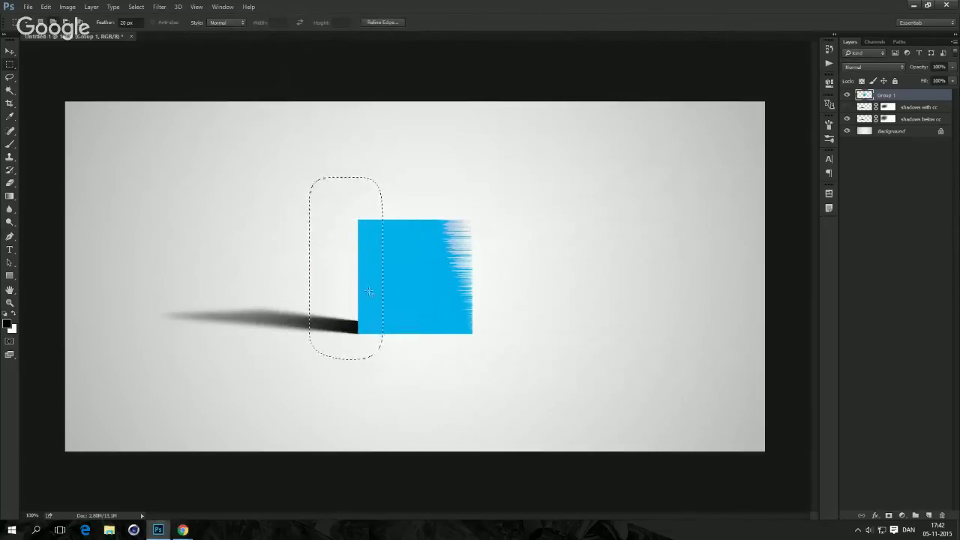